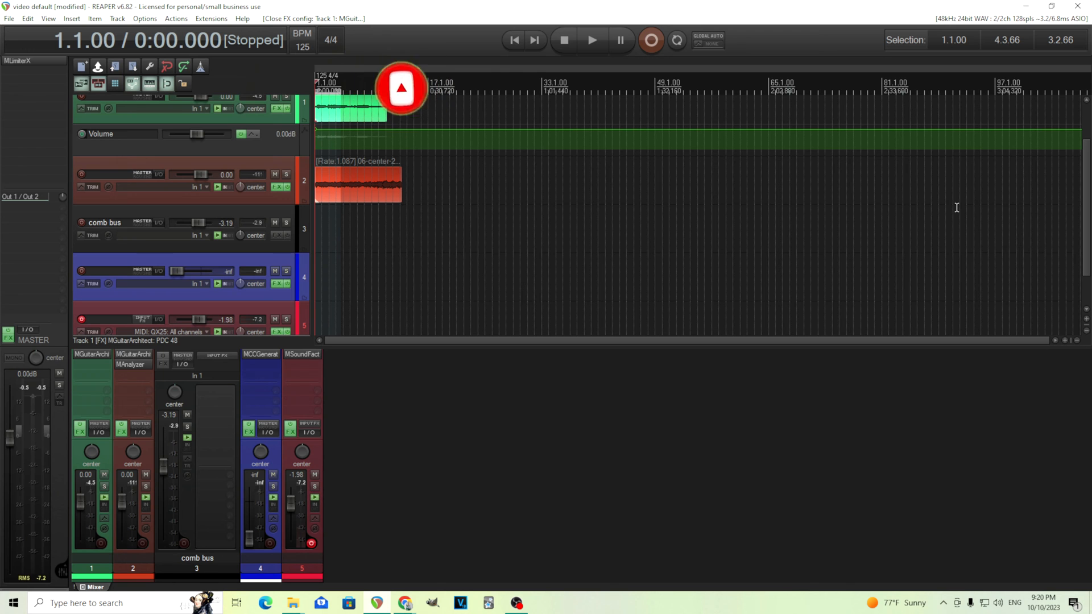
In track 5's MSoundFactory TurboFilter, reset Character to 0% and lower Q to about 67%.
left_click(298, 354)
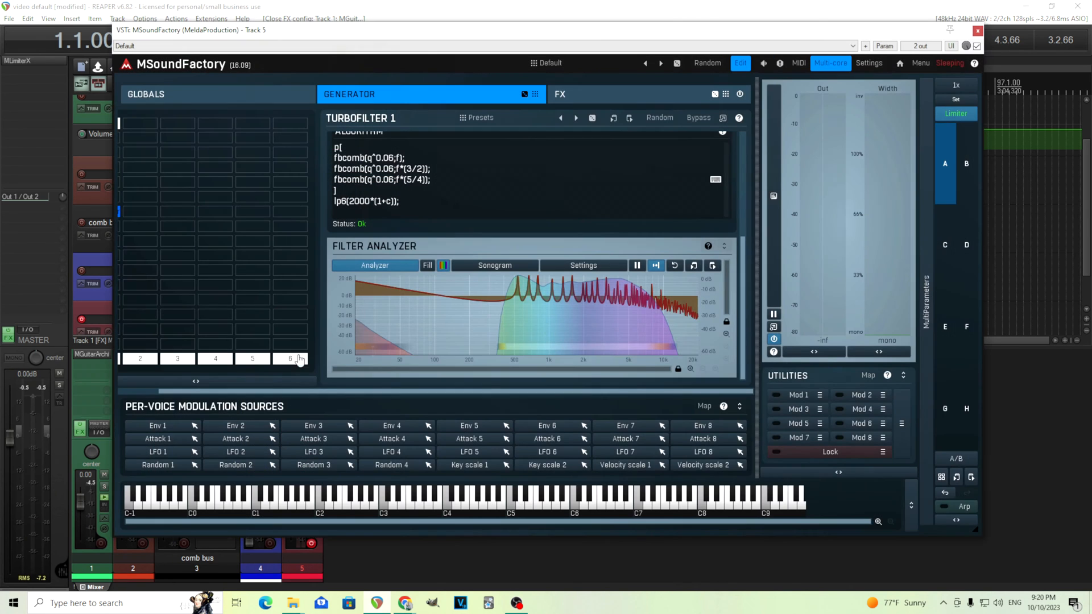
left_click(738, 121)
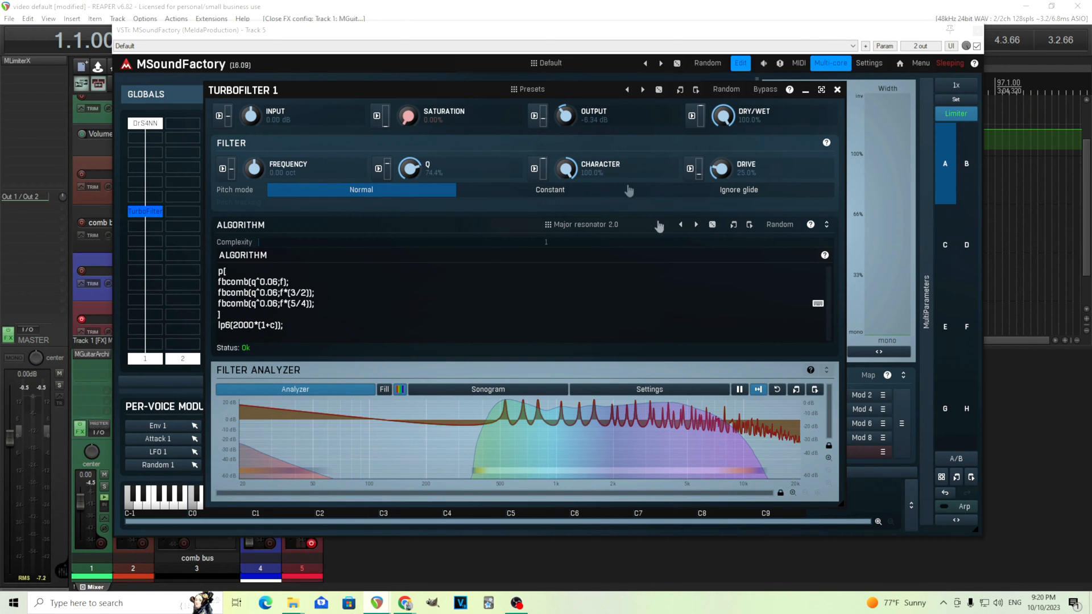
double_click(565, 168)
left_click_drag(412, 170, 412, 179)
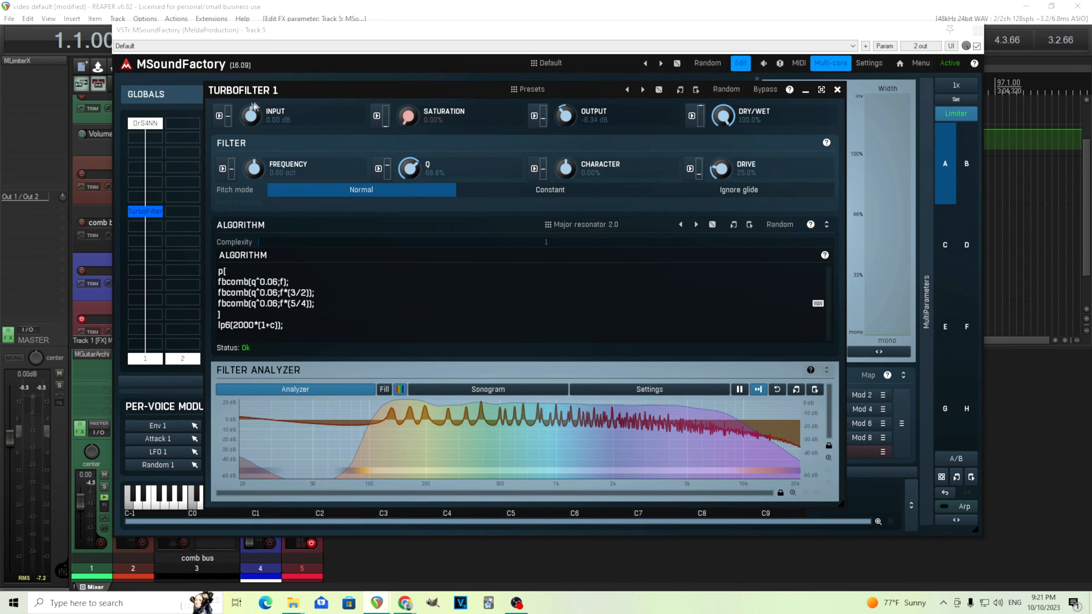
left_click(836, 89)
left_click(977, 32)
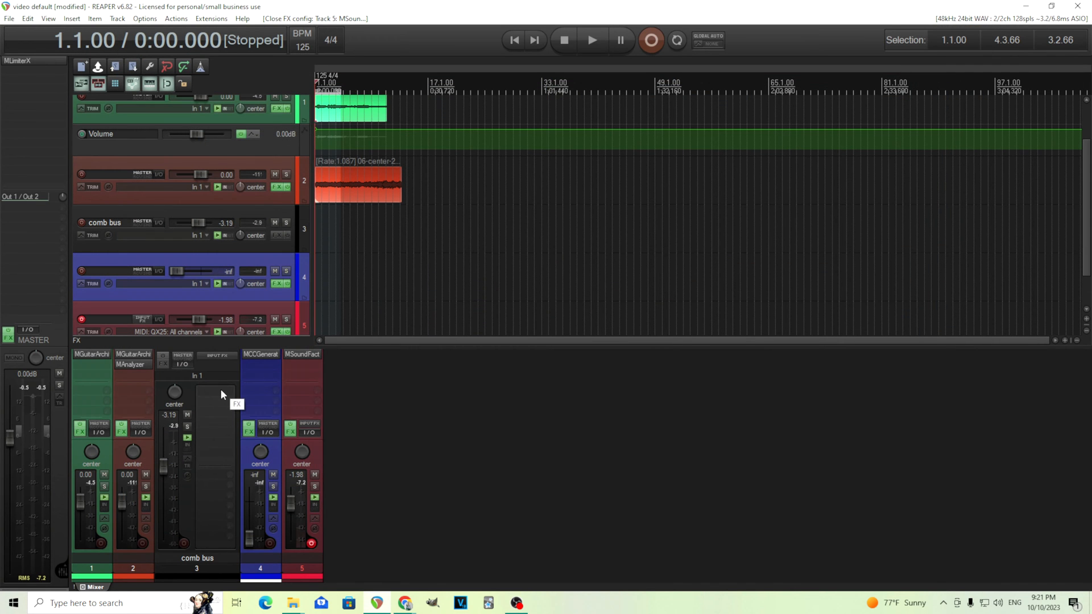
Disarm track 5, arm track 1 for recording and check track 1's MGuitarArchitect plugin.
left_click(312, 543)
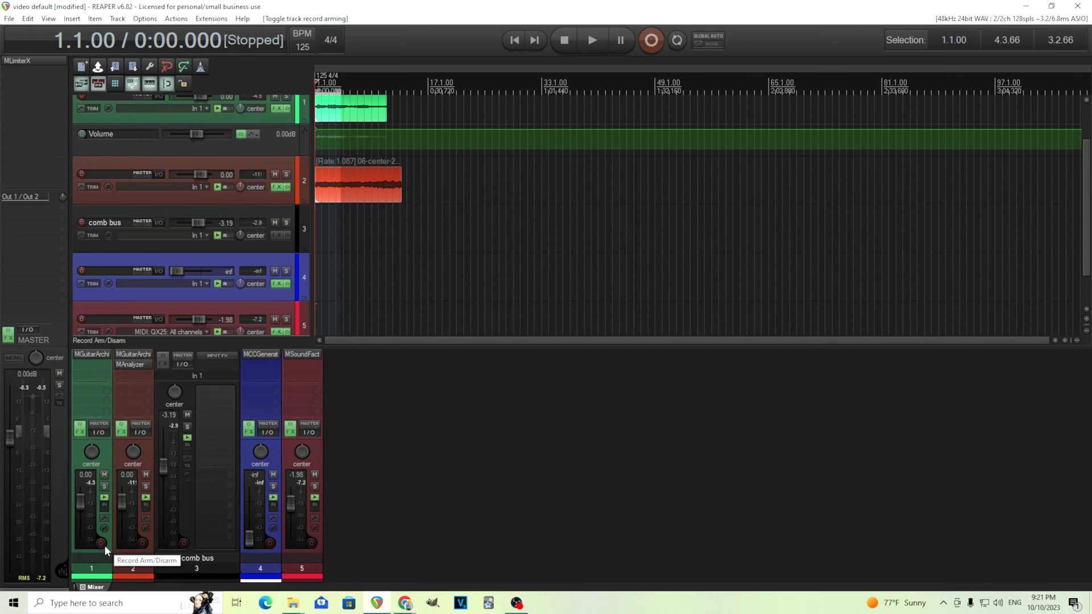
left_click(91, 354)
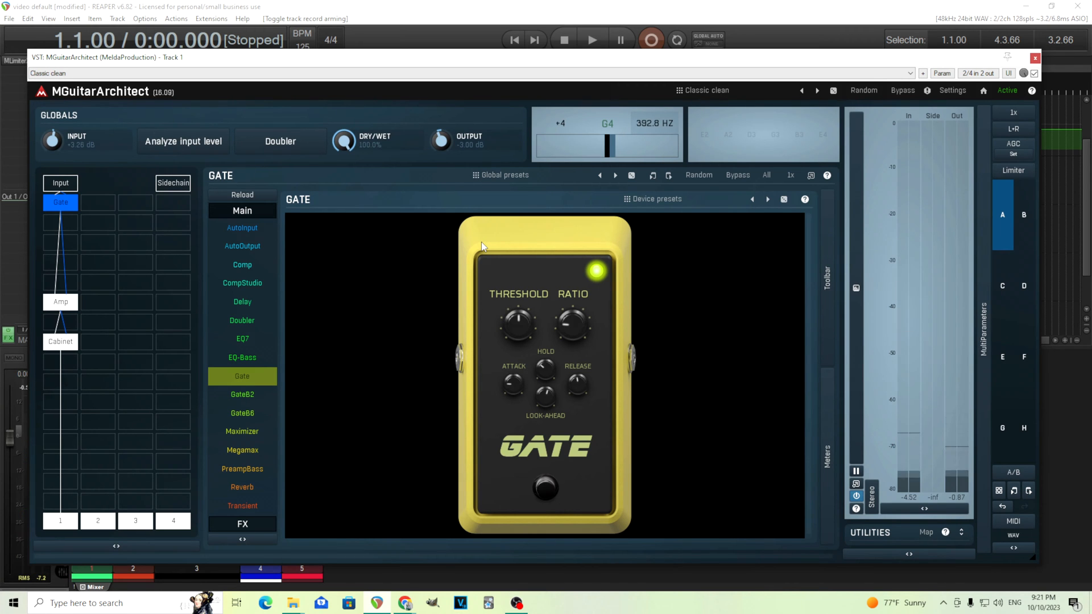
left_click(1034, 58)
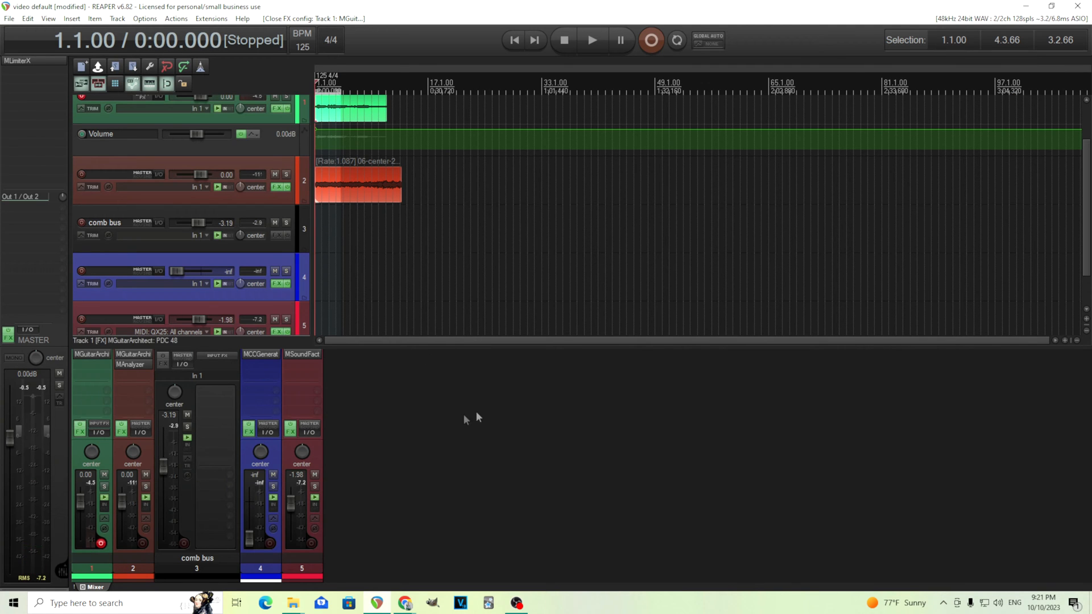
Add the MeldaProduction MTurboFilter plugin to the comb bus track and expand its filter analyzer.
right_click(215, 392)
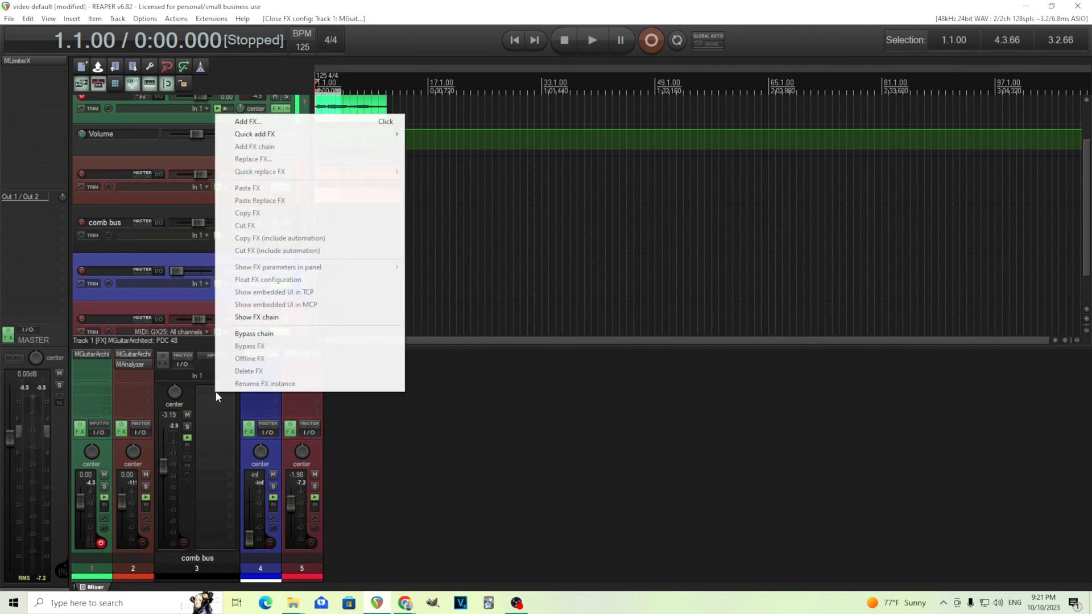
mouse_move(297, 135)
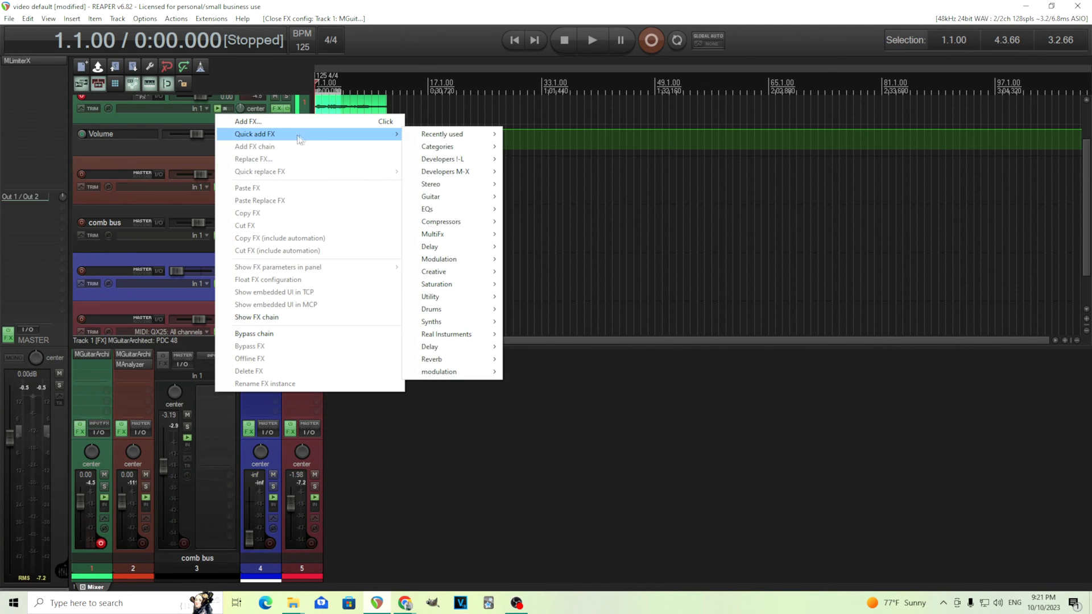
mouse_move(449, 210)
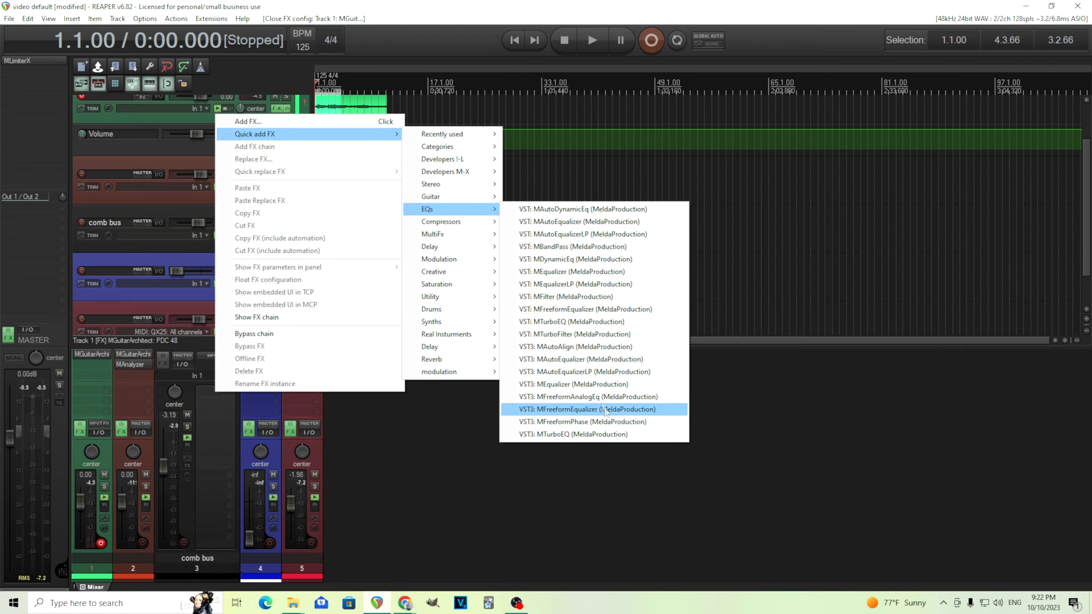
left_click(592, 333)
left_click_drag(293, 40, 576, 61)
left_click(645, 456)
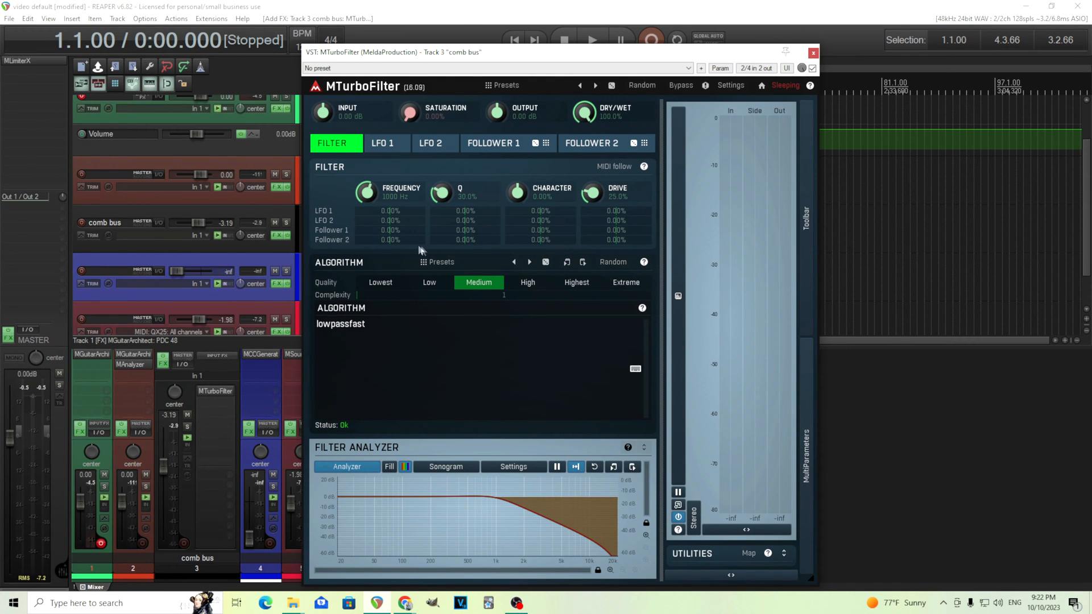
Load the Major resonator 2.0 algorithm preset from the Comb resonators folder into MTurboFilter.
left_click(448, 262)
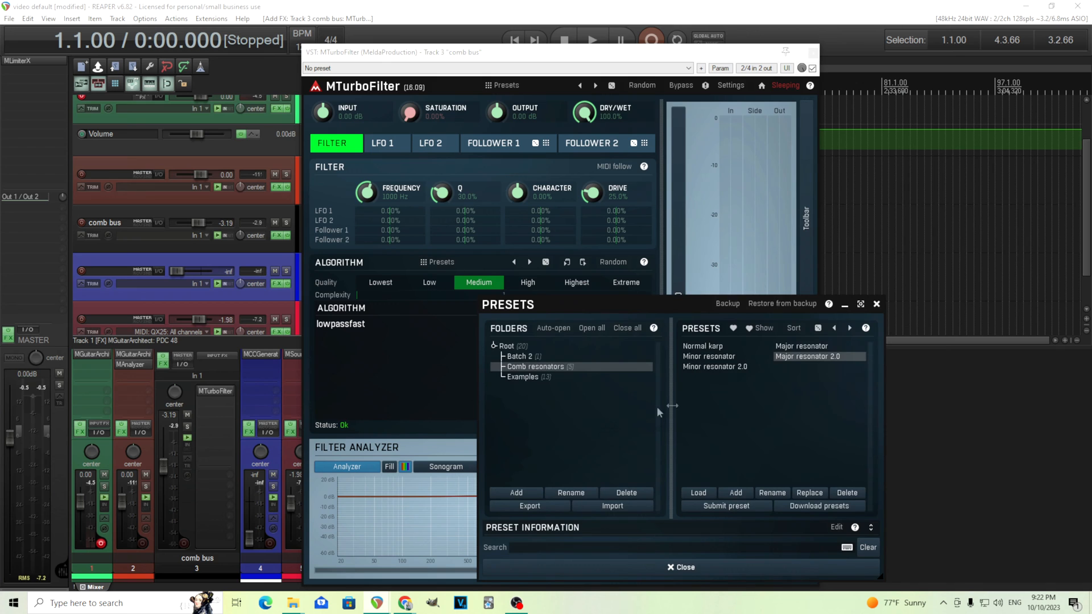
left_click(788, 358)
left_click(768, 568)
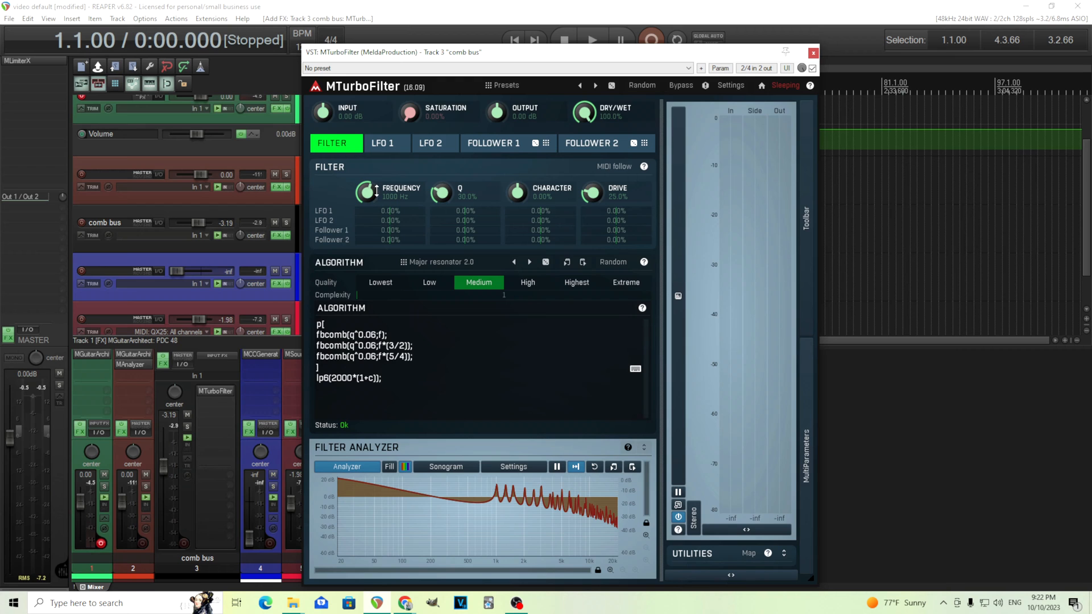
Set MTurboFilter's frequency to the note E2 (82.41 Hz).
double_click(365, 193)
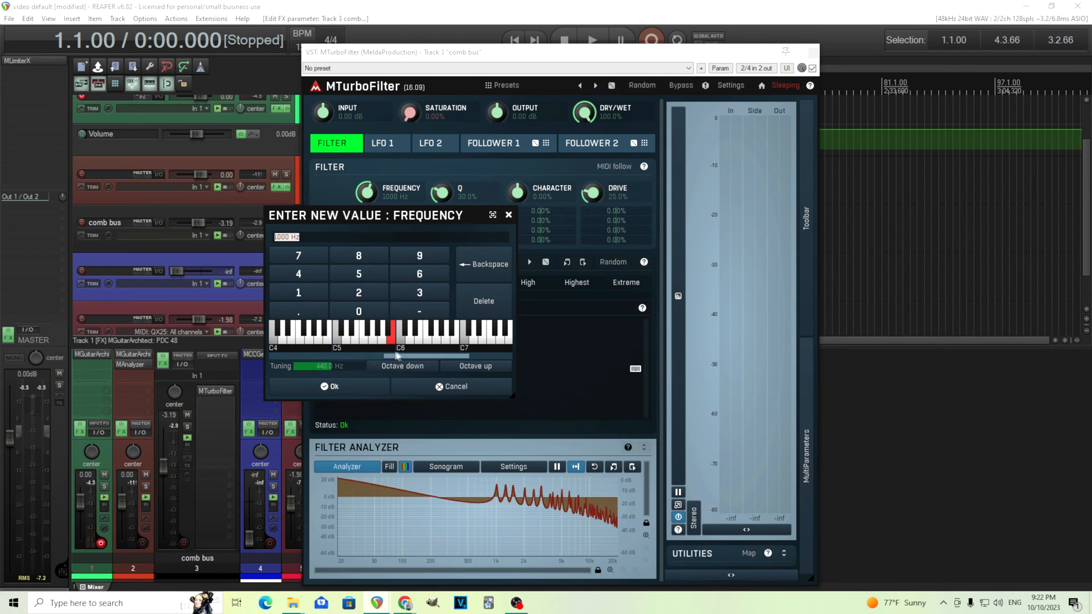
left_click_drag(404, 357, 341, 359)
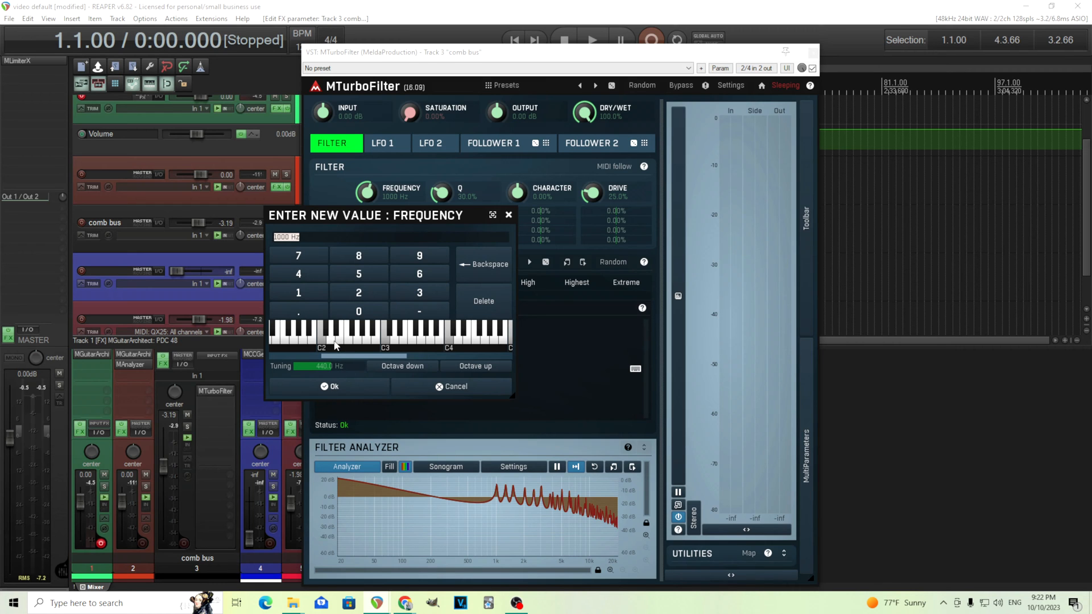
left_click(340, 341)
left_click(374, 391)
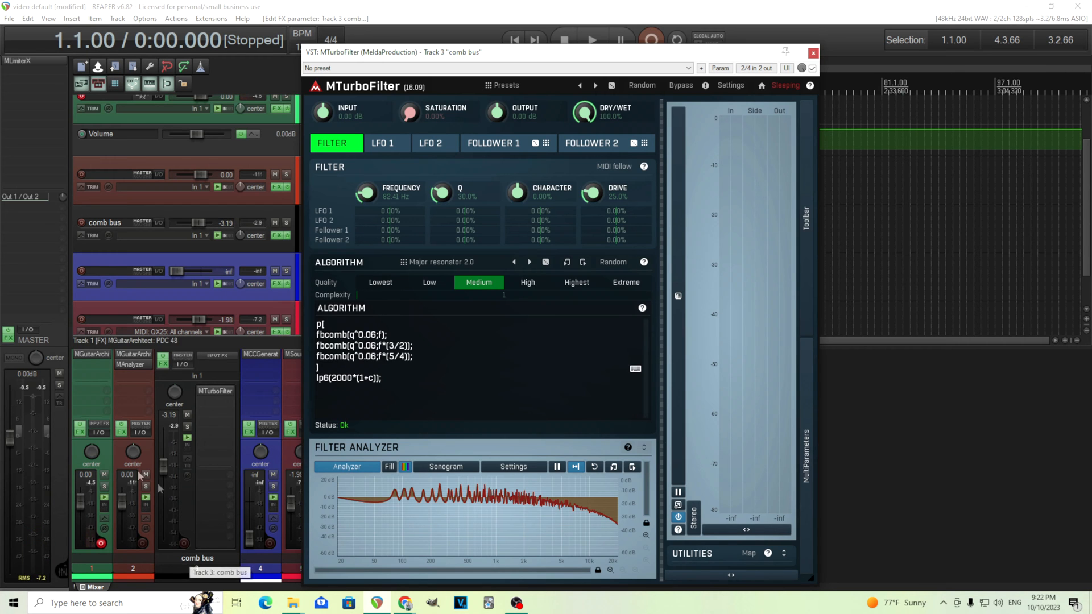
Create a send from track 1 to the comb bus and adjust its send volume.
left_click_drag(96, 432, 230, 417)
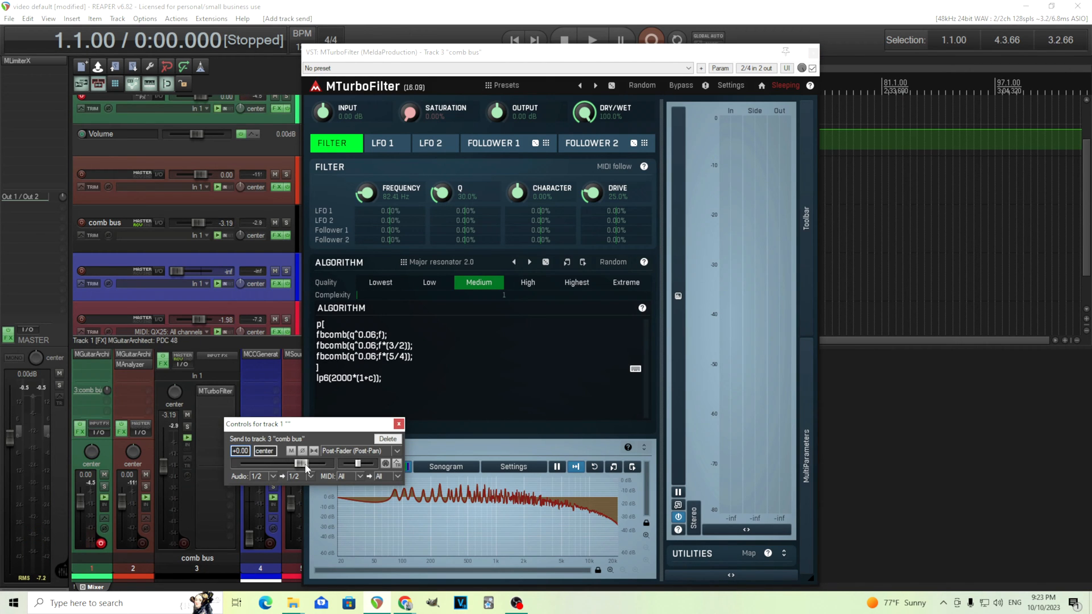
left_click_drag(304, 467, 300, 467)
left_click(400, 424)
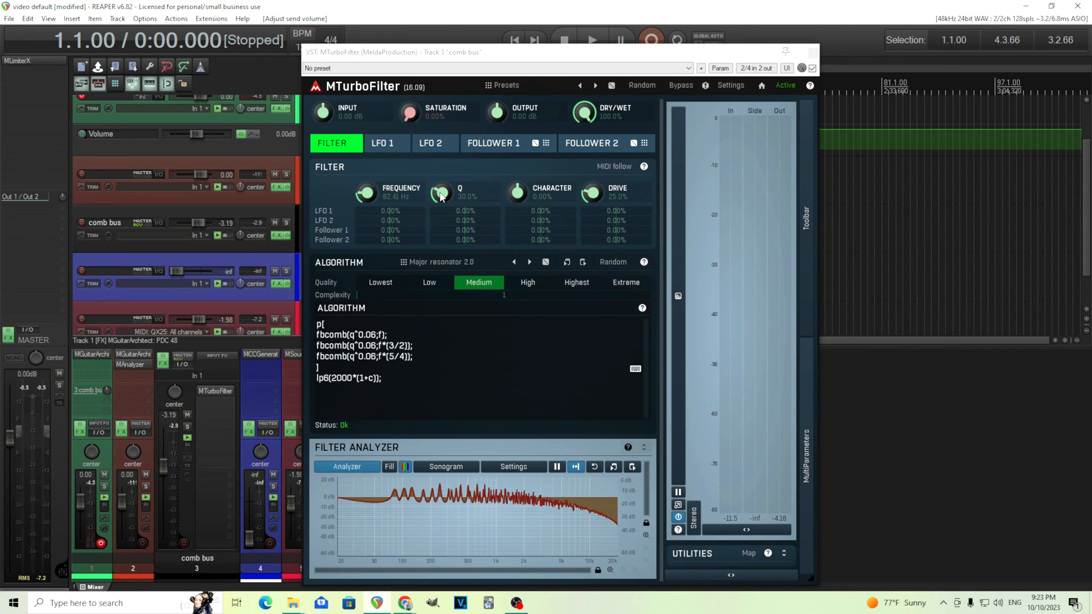
Raise the filter's Q to about 53% and compare the sound with the plugin bypassed and active.
left_click_drag(441, 197, 441, 183)
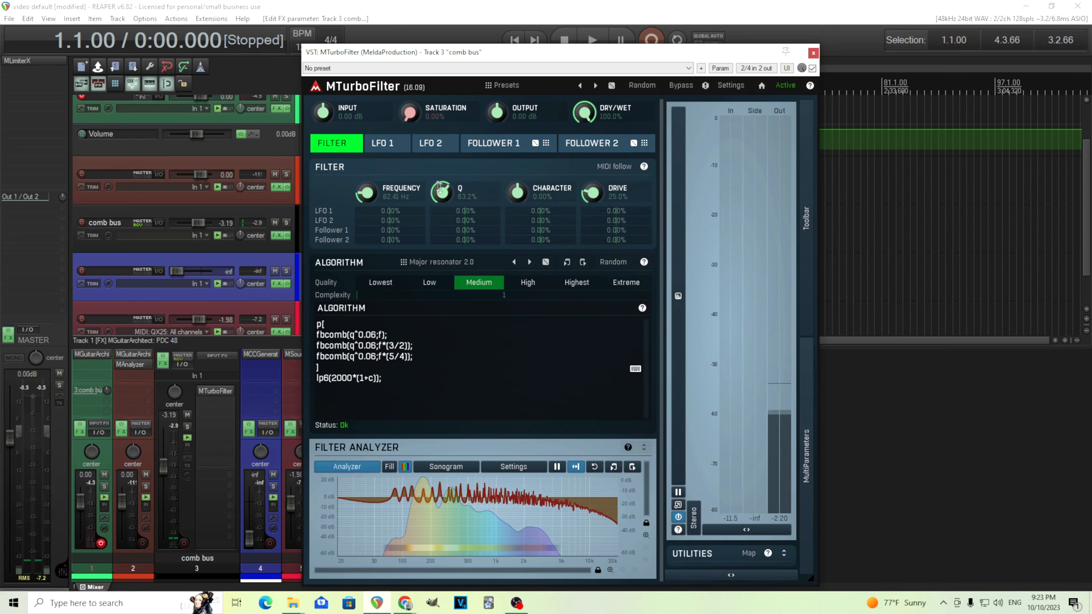
left_click_drag(442, 193, 442, 204)
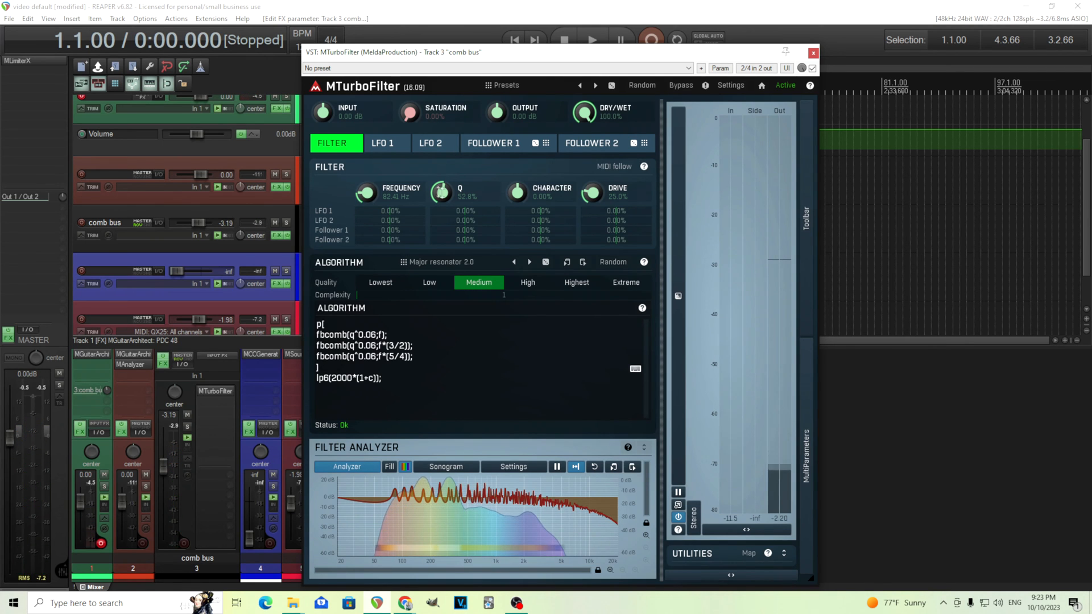
left_click(689, 89)
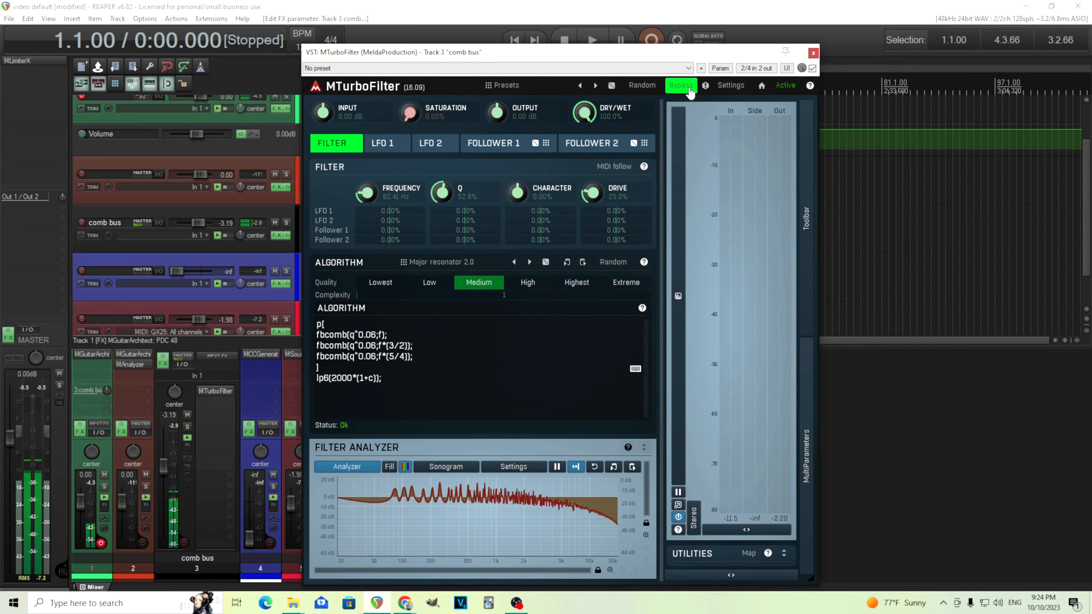
left_click(690, 90)
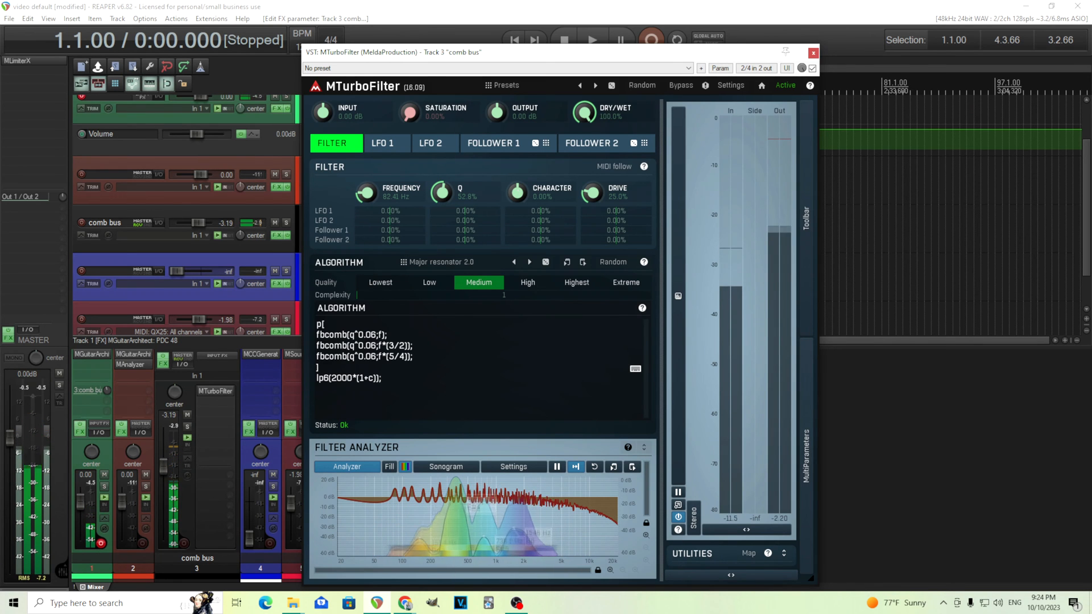
Sweep the filter's Character through negative values and up to 100%, ending at about -10%.
left_click_drag(518, 193, 518, 195)
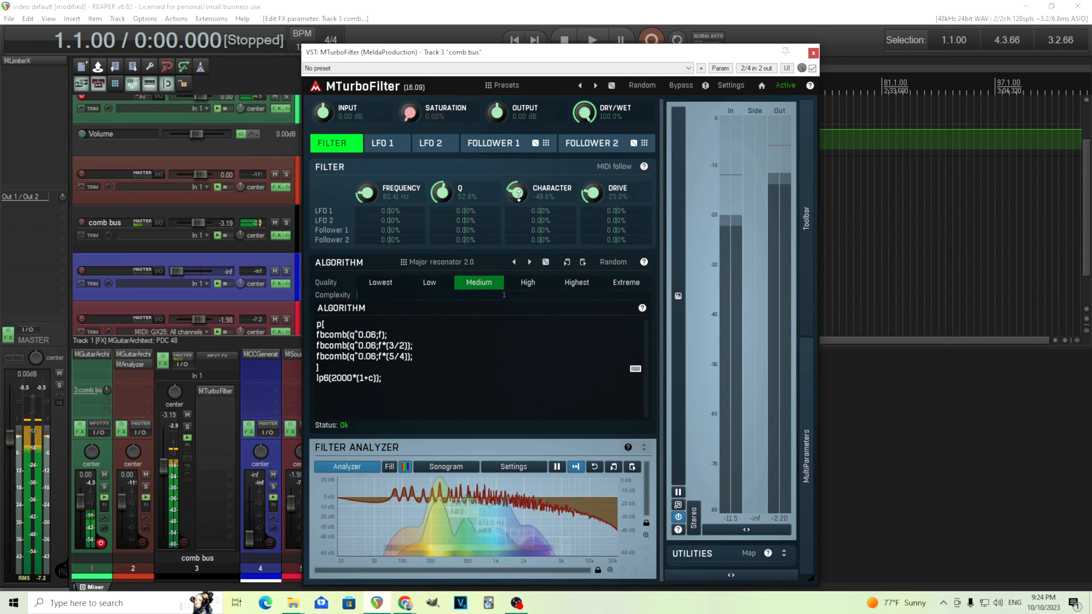
left_click_drag(518, 195, 519, 215)
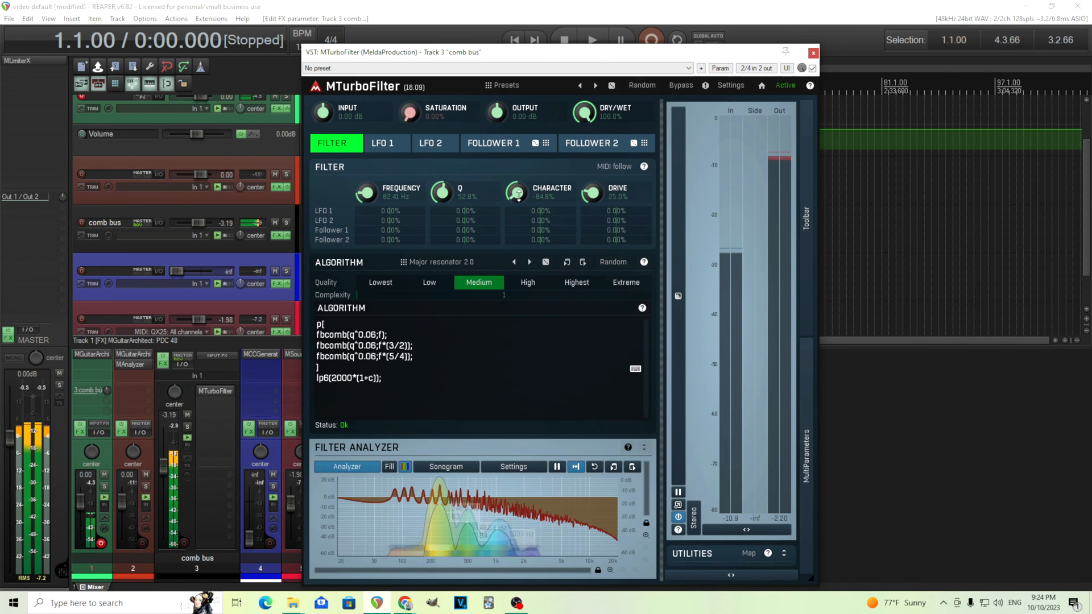
left_click_drag(518, 195, 519, 195)
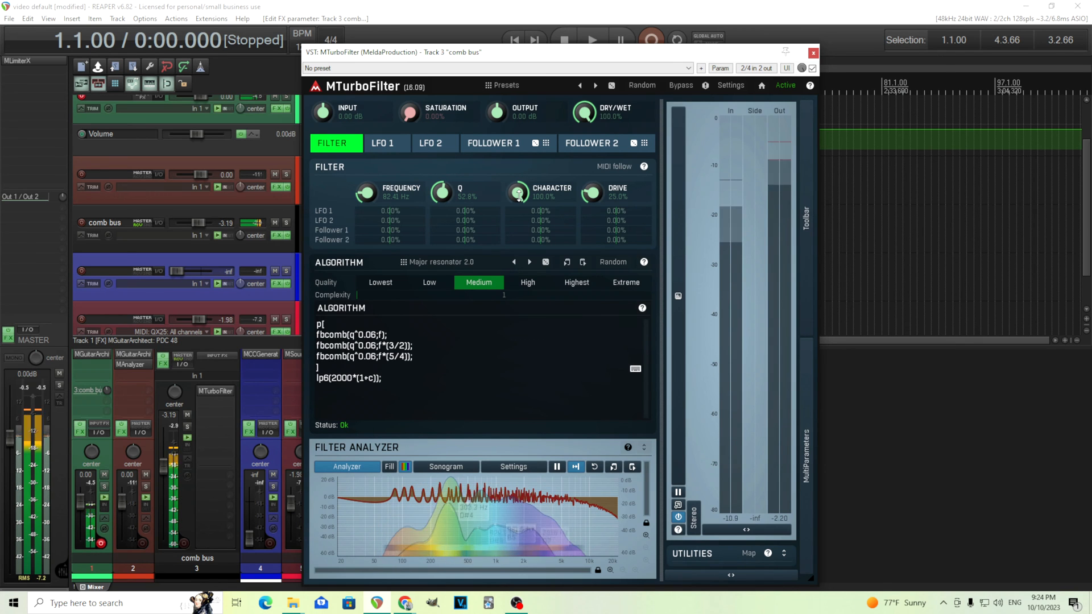
left_click_drag(519, 195, 519, 229)
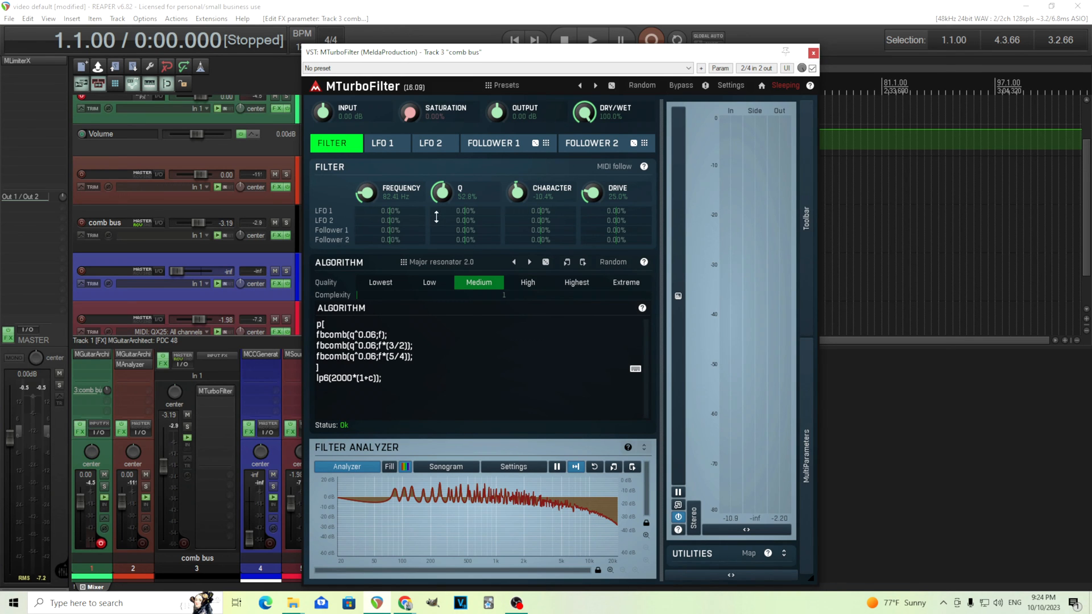
Retune MTurboFilter's frequency to the note C2 (65.41 Hz) and close the plugin window.
double_click(359, 195)
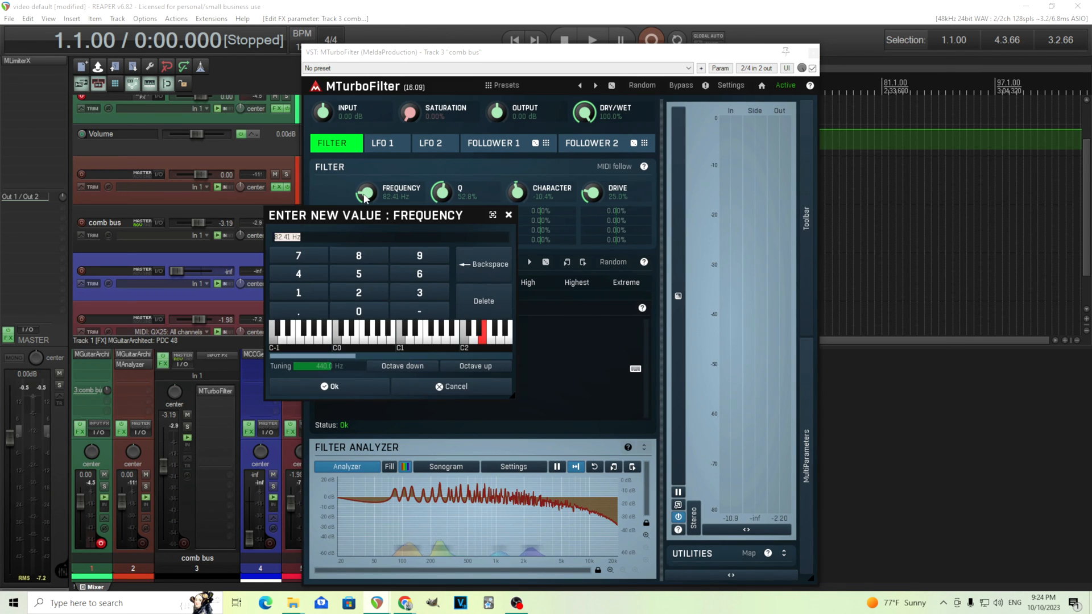
left_click_drag(348, 357, 407, 351)
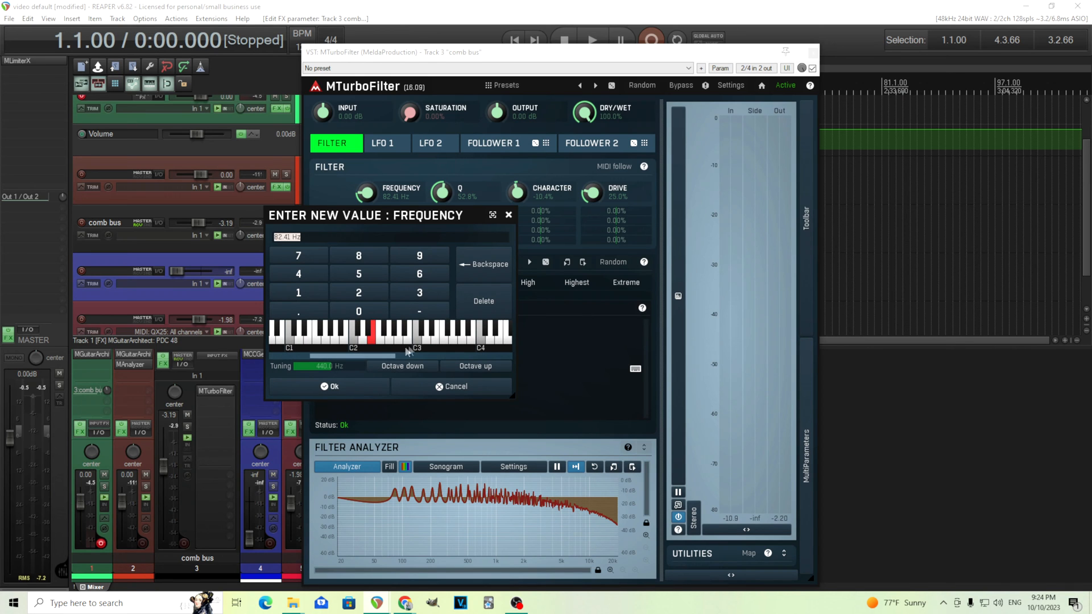
left_click(359, 344)
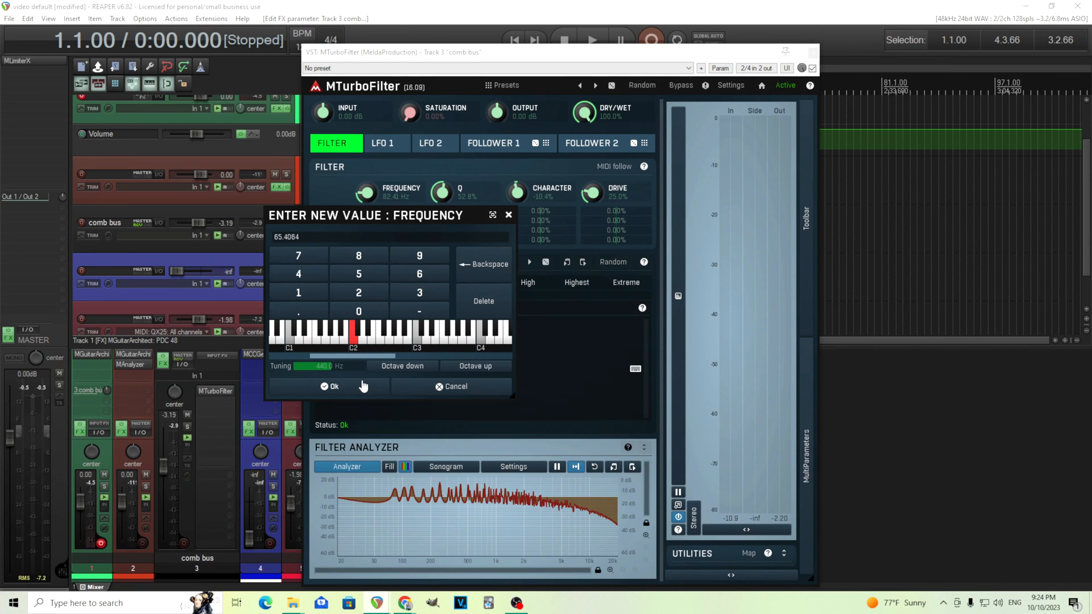
left_click(333, 386)
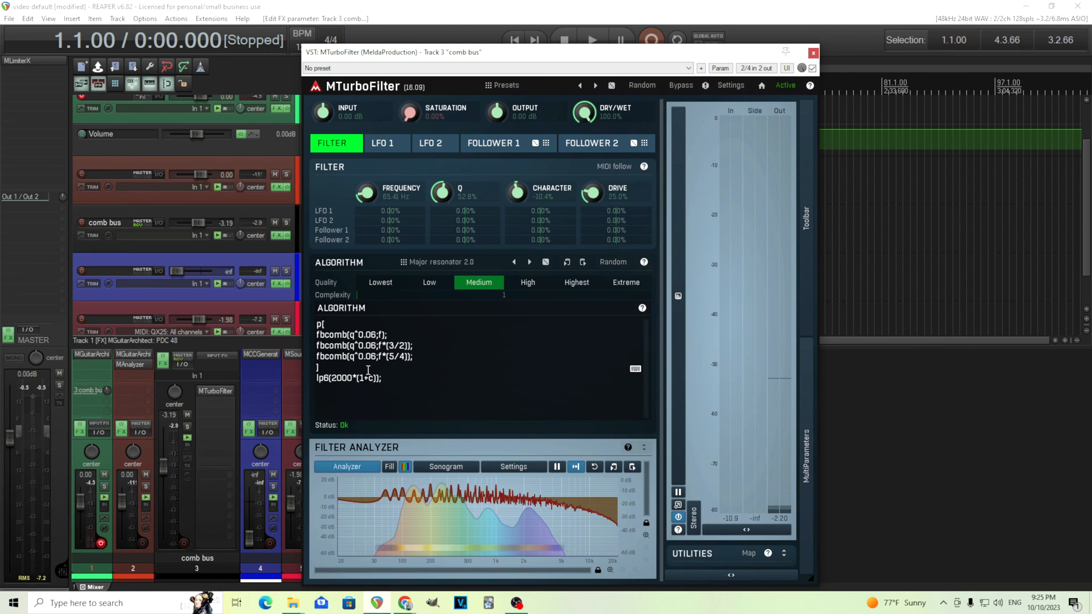
left_click(813, 53)
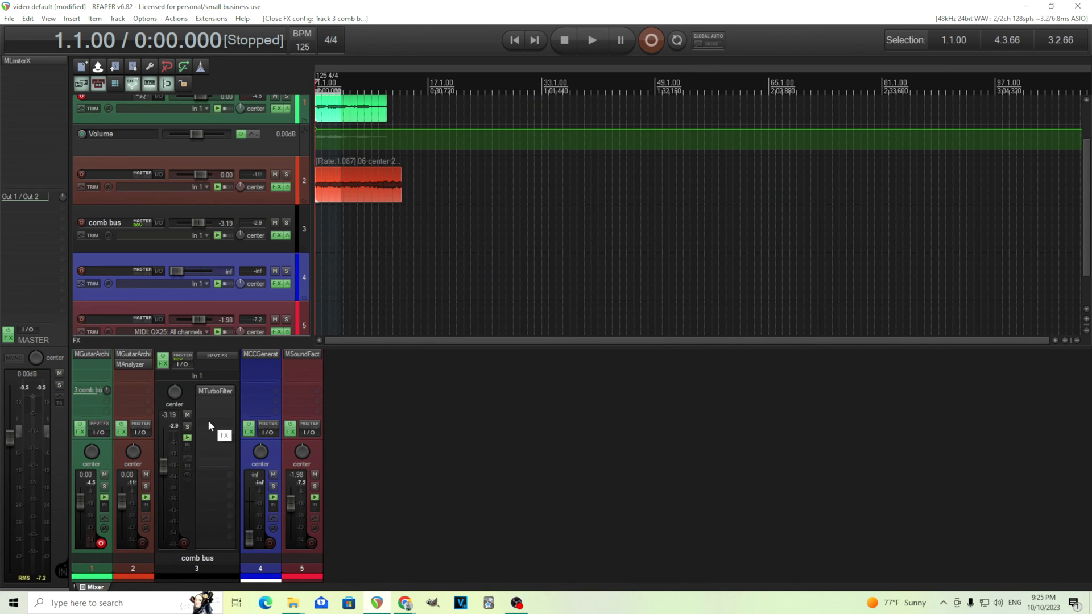
Add MTurboReverb after the filter on the comb bus and expand its Large spaces category.
right_click(214, 403)
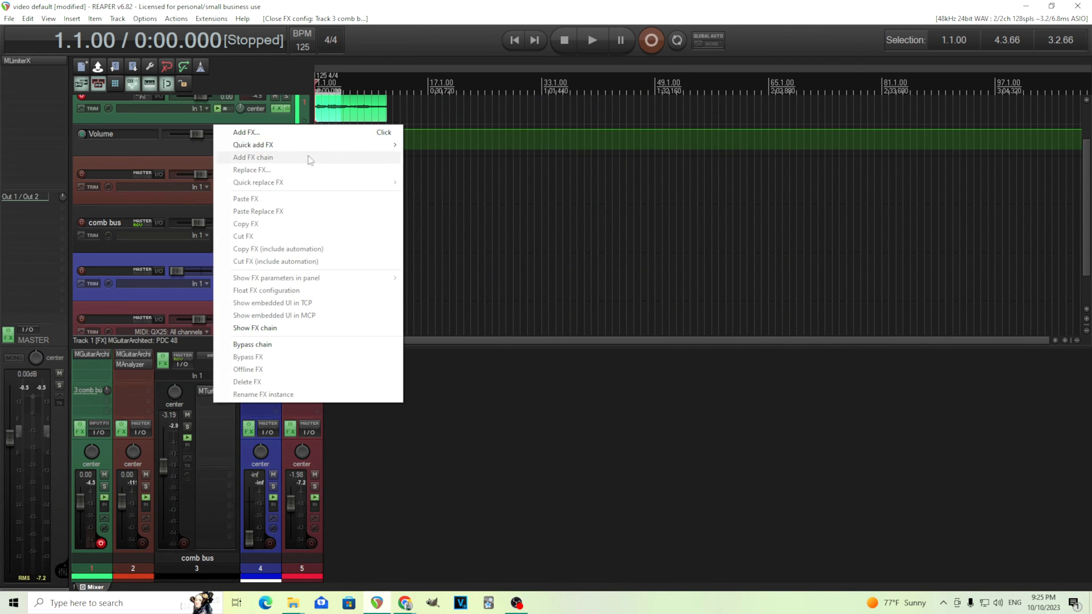
mouse_move(305, 146)
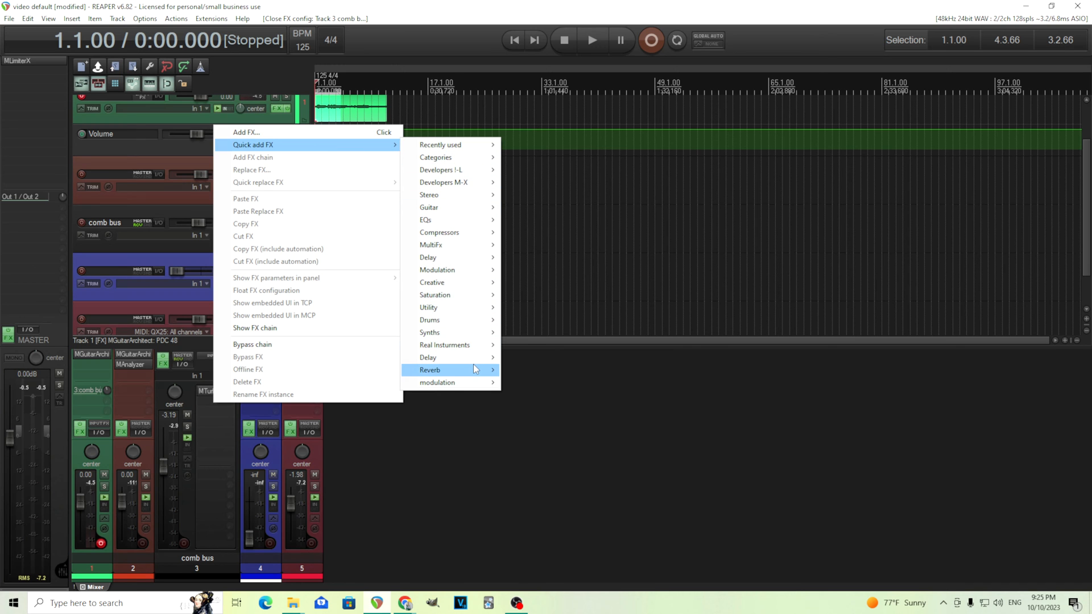
mouse_move(470, 369)
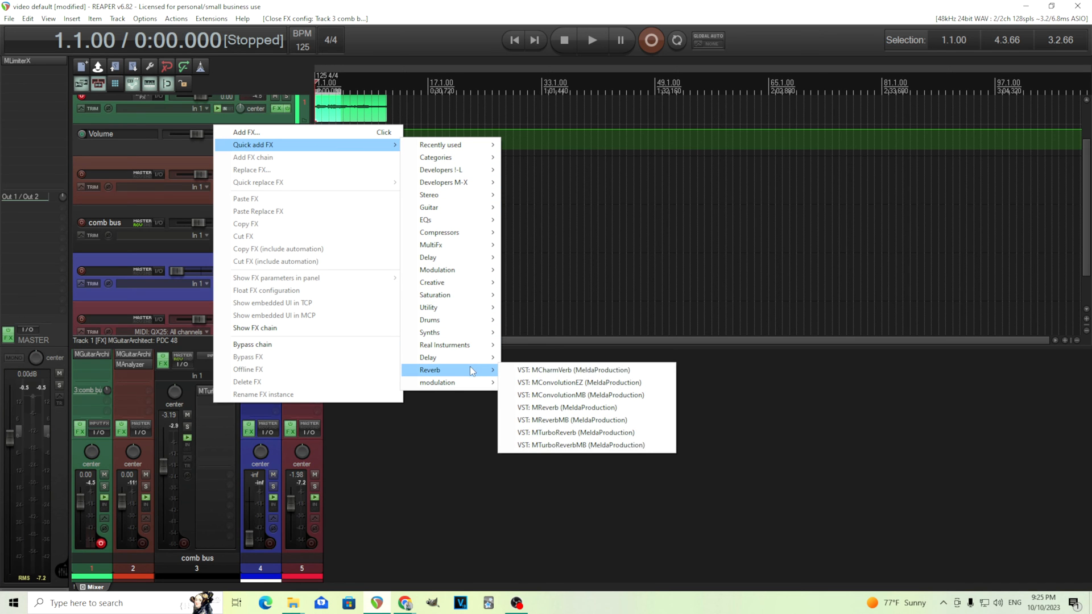
left_click(624, 432)
left_click(136, 268)
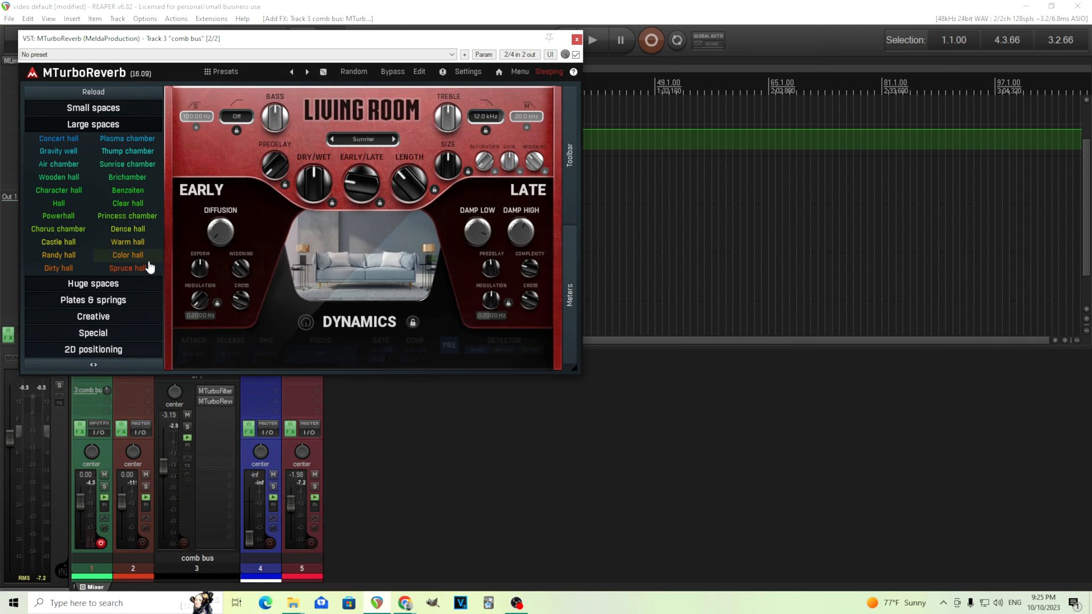
Load the Warm hall reverb and raise the late section's modulation, with its rate at about 0.77 Hz.
left_click(143, 250)
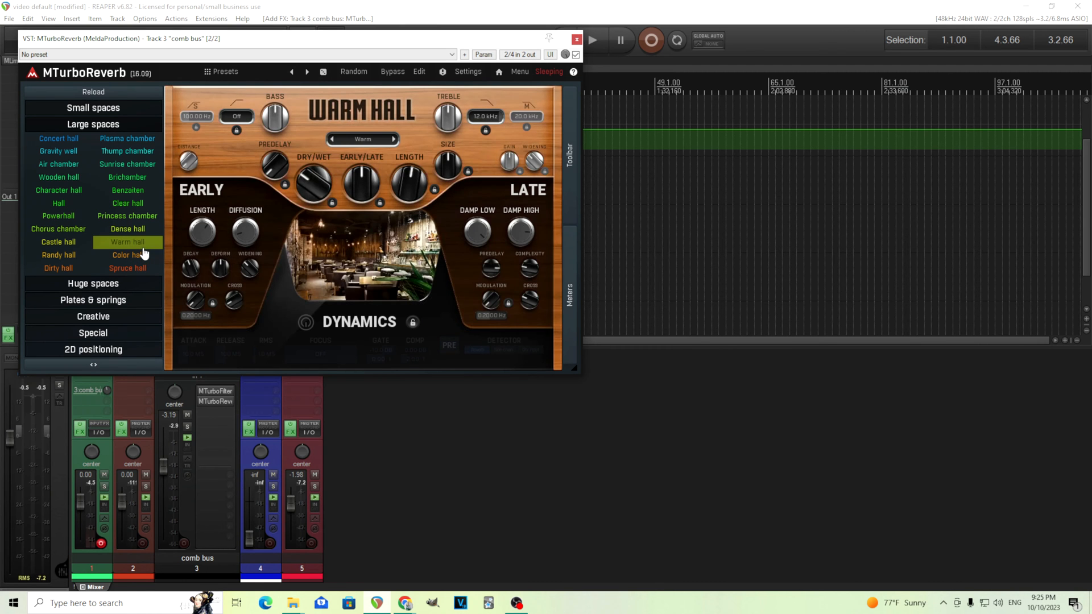
left_click_drag(365, 46, 705, 126)
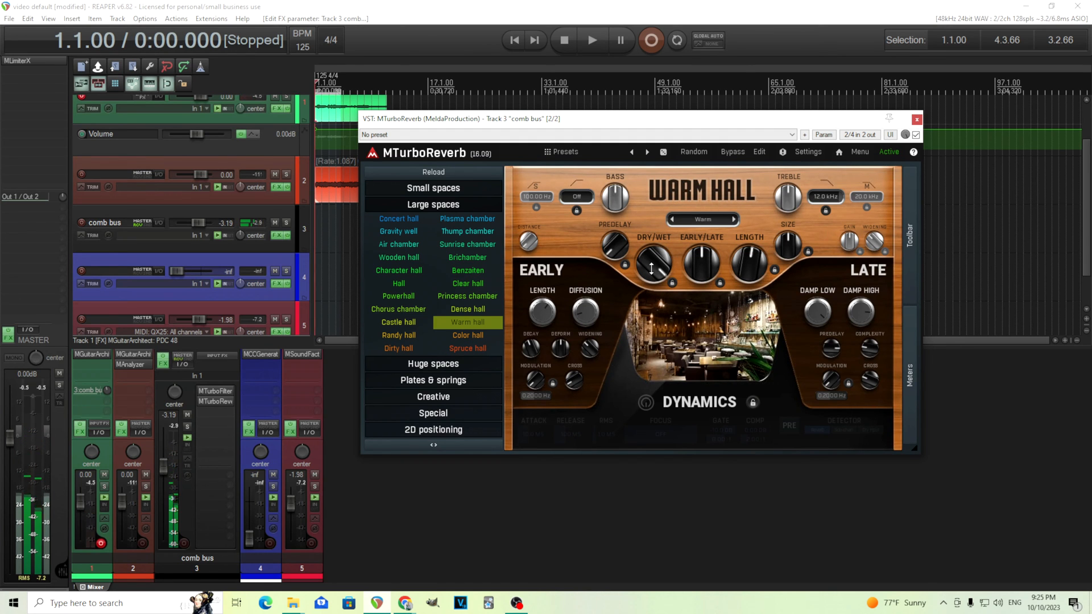
left_click_drag(833, 379, 833, 348)
left_click_drag(834, 396, 834, 386)
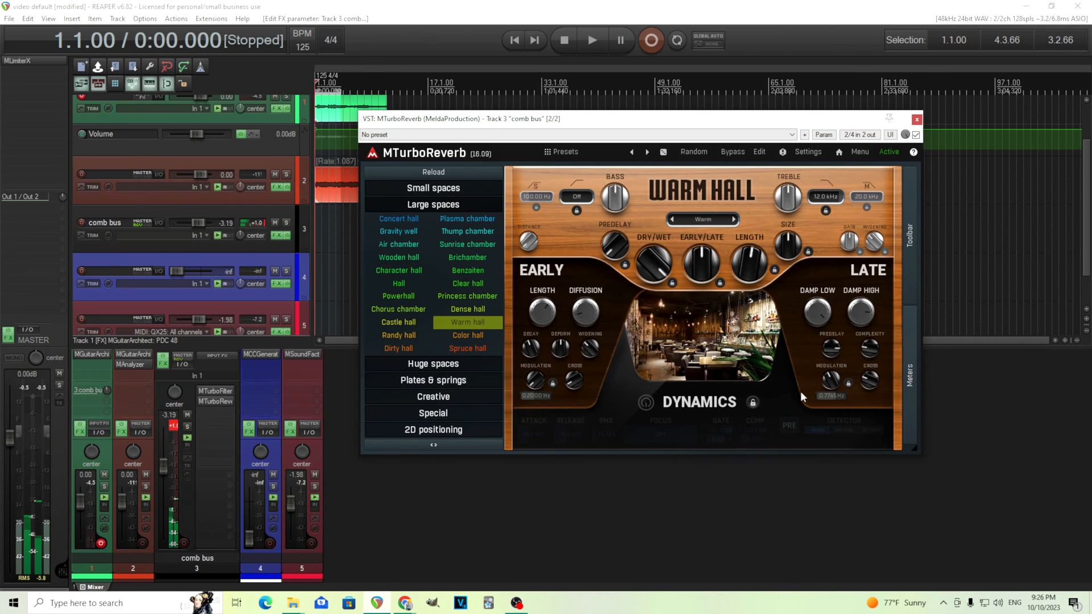
Clear the comb bus clip indicator, and enable MTurboFilter's safety limiter with the output gain at -3 dB.
left_click(174, 426)
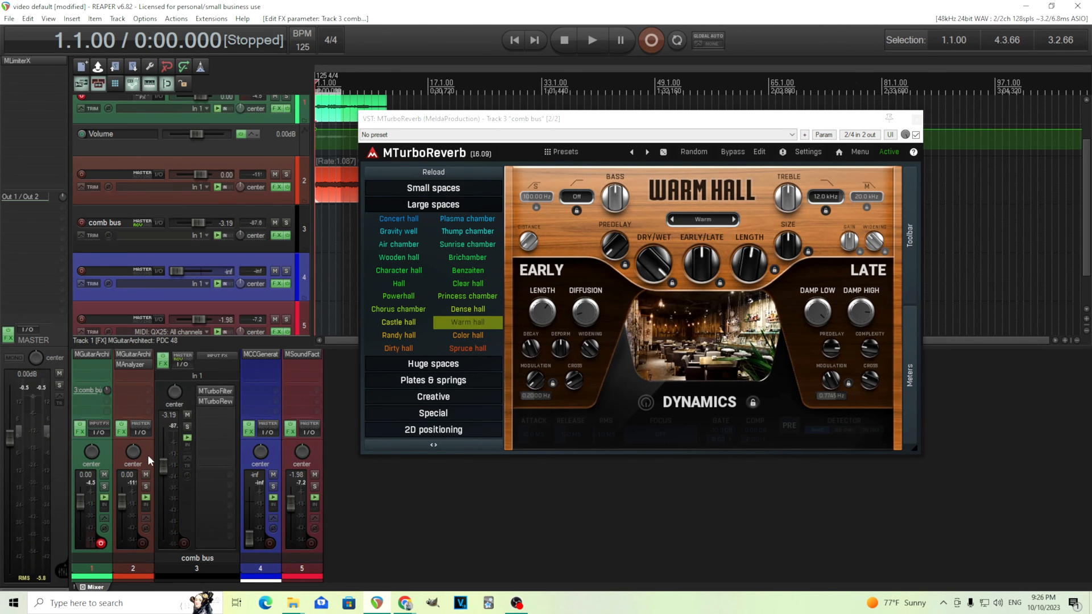
left_click(215, 391)
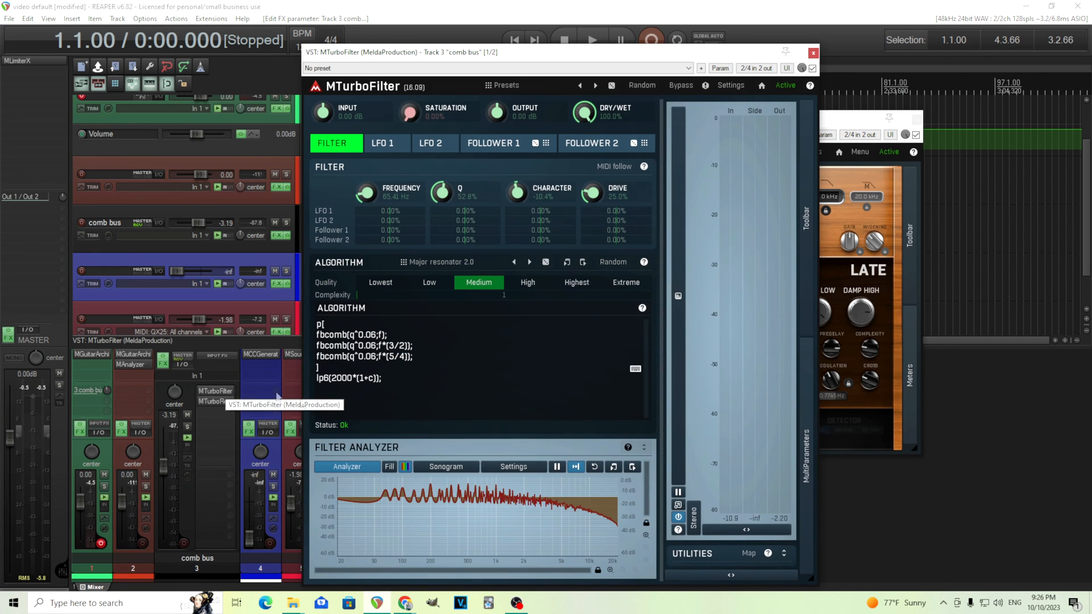
left_click(811, 295)
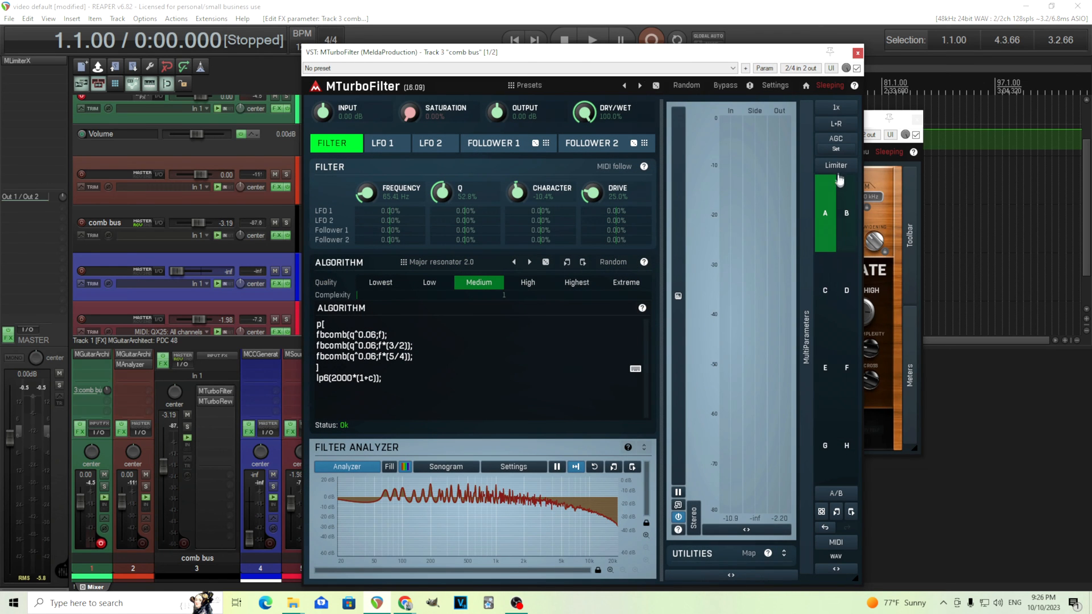
left_click(837, 166)
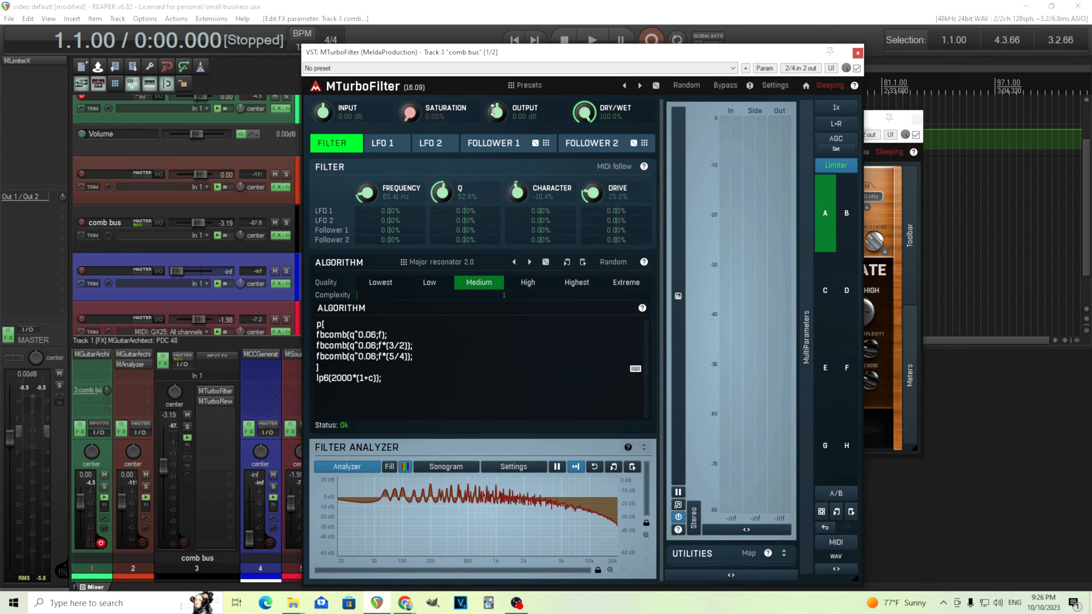
double_click(493, 111)
left_click(554, 232)
left_click(553, 215)
left_click(500, 258)
Retune MTurboFilter's frequency to the note E2 (82.41 Hz) and close the filter window.
double_click(366, 192)
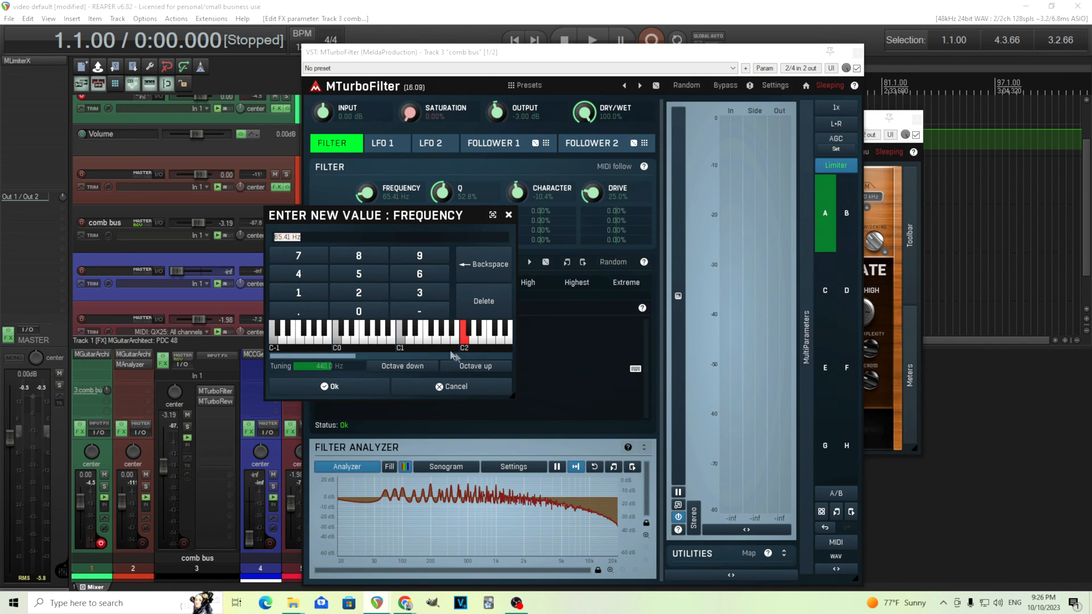
left_click(486, 341)
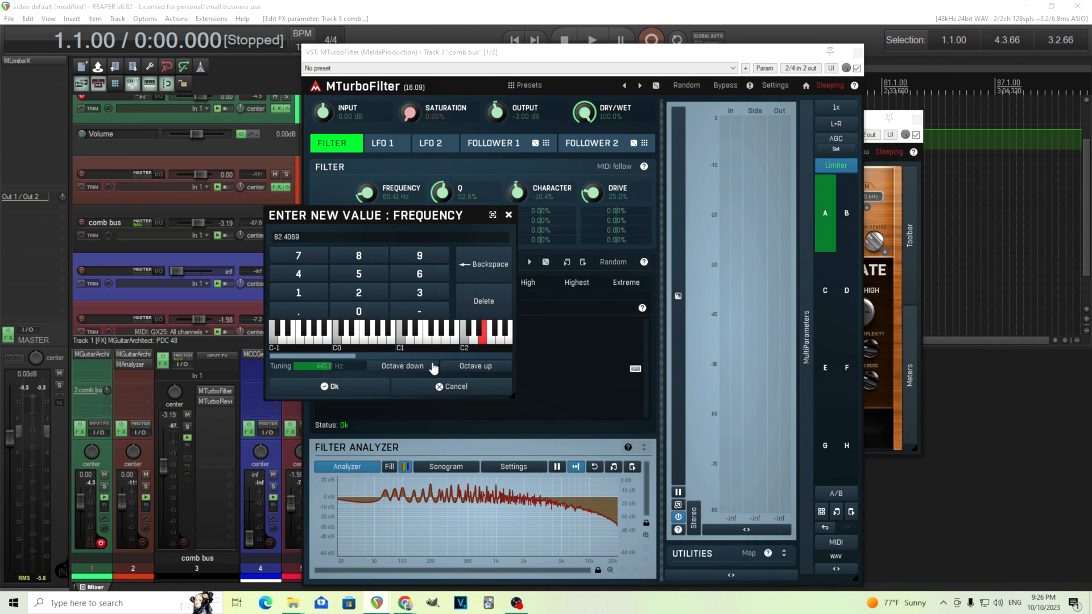
left_click(333, 386)
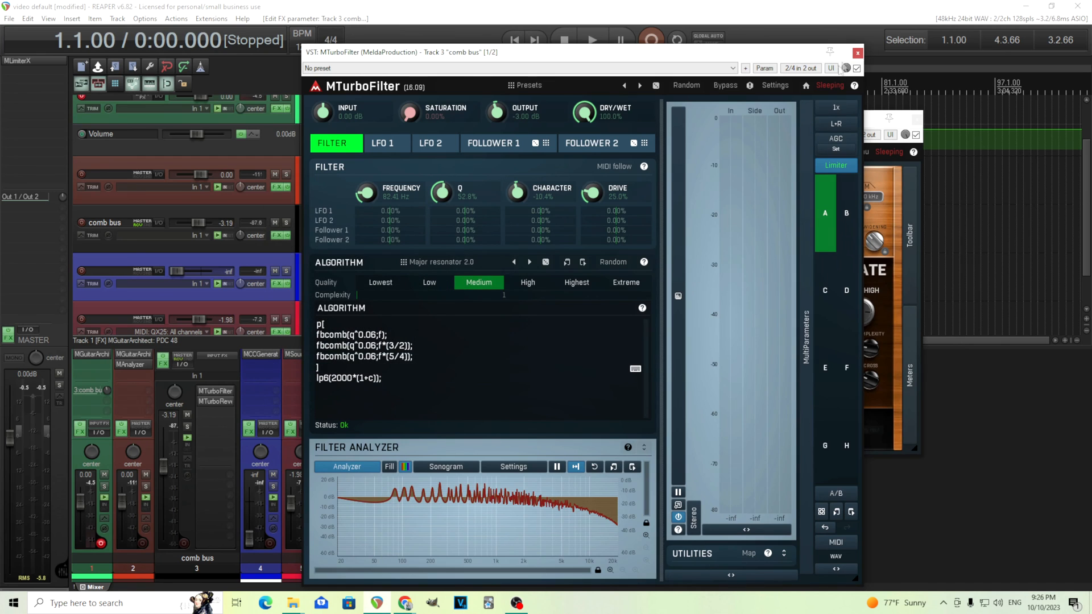
left_click(856, 54)
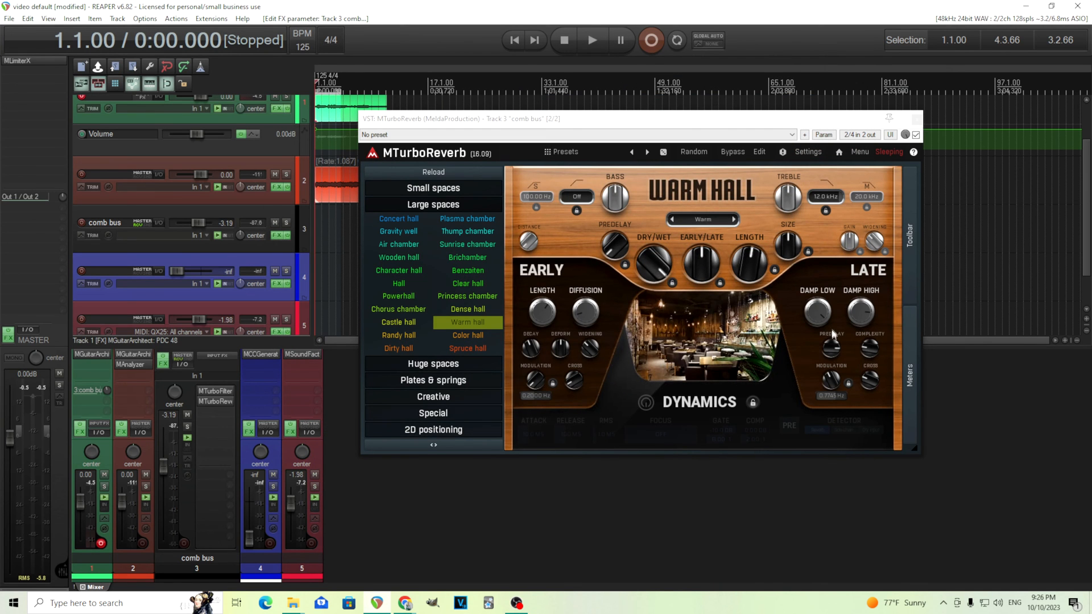
Adjust the Warm hall's high damping, choose its Deep variation, and set early/late to about 66.6% with a slightly adjusted length.
left_click(867, 315)
left_click_drag(867, 335, 867, 314)
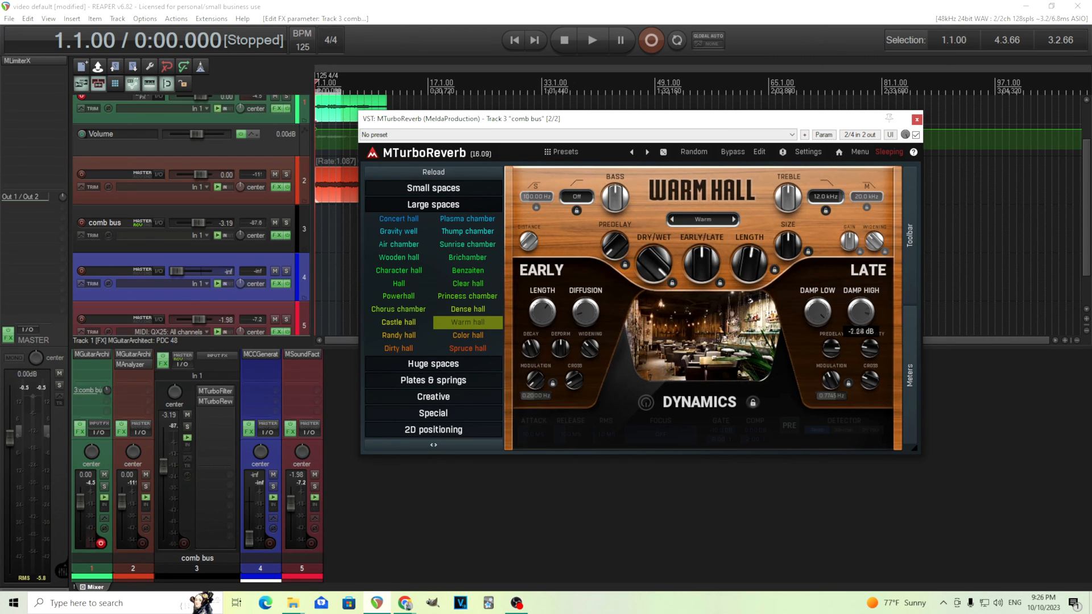
left_click(716, 222)
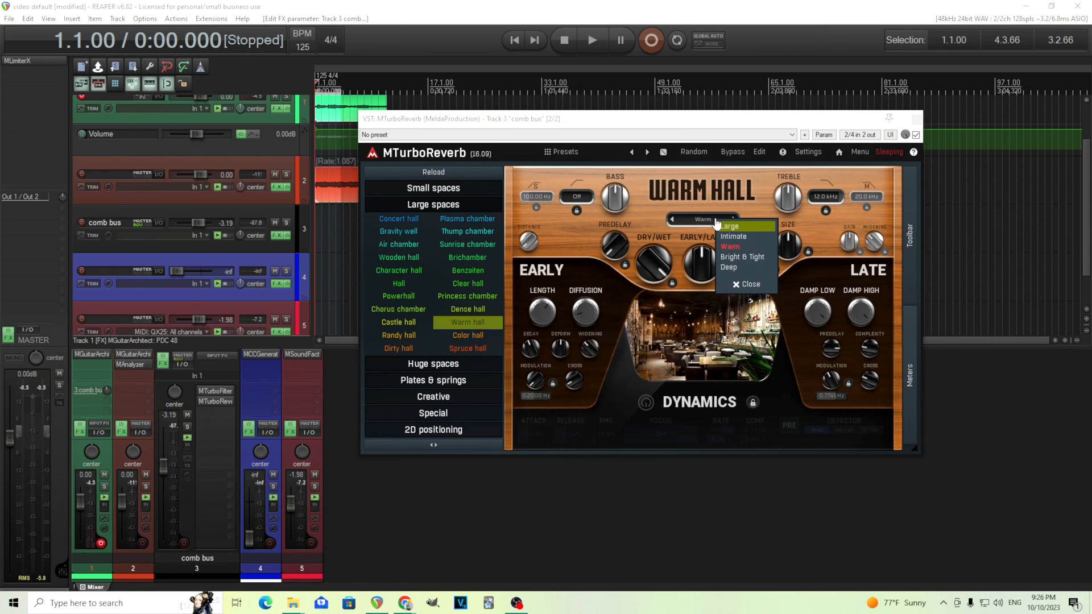
left_click(759, 267)
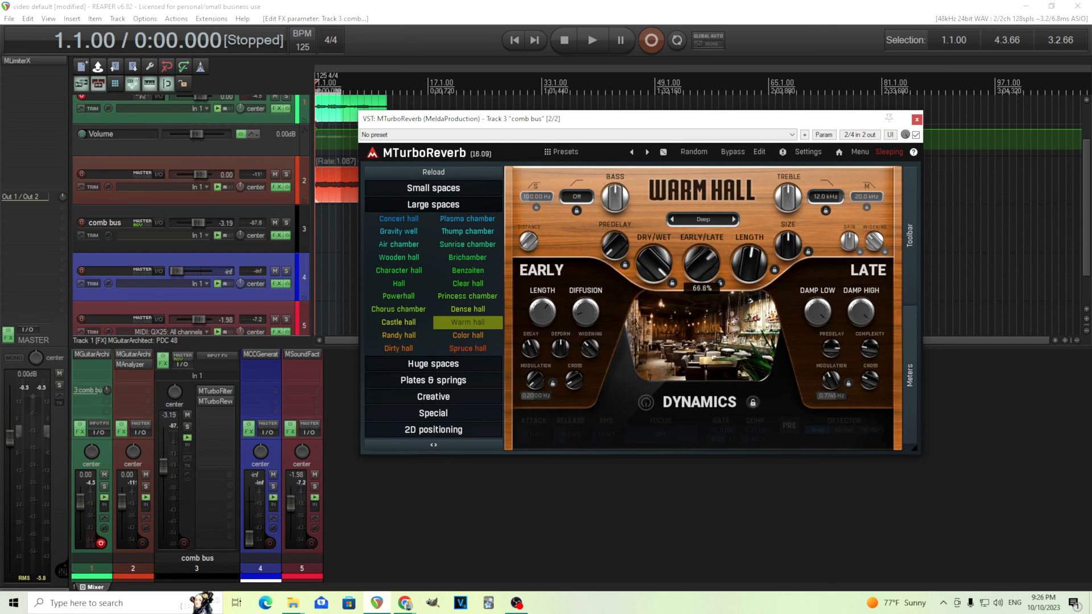
left_click_drag(755, 265, 757, 265)
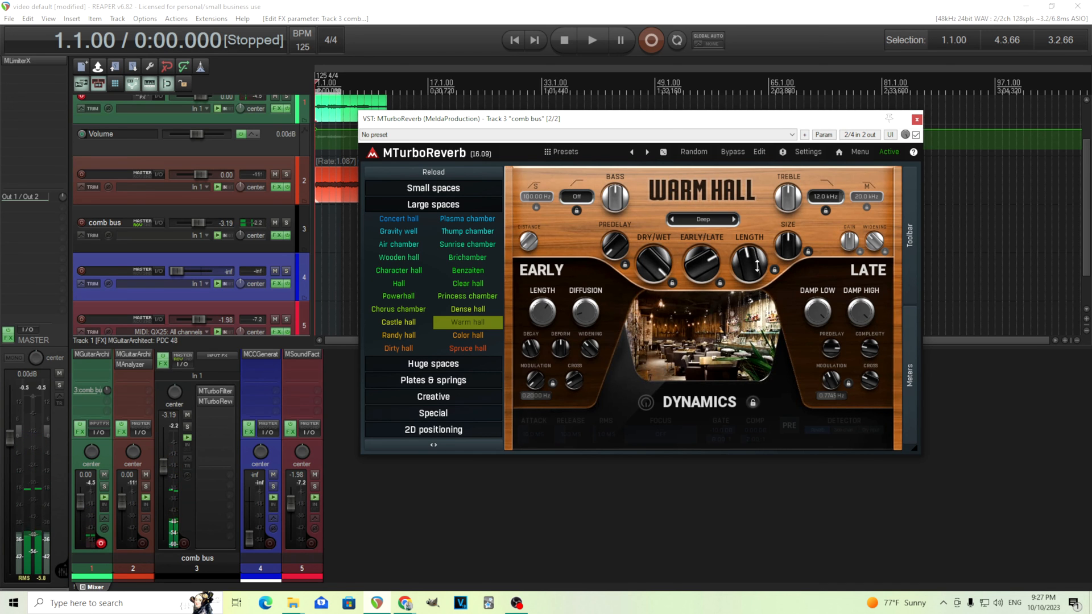
Lower the comb bus volume to -7.35 dB and switch its reverb to Dirty hall.
left_click_drag(163, 467, 169, 476)
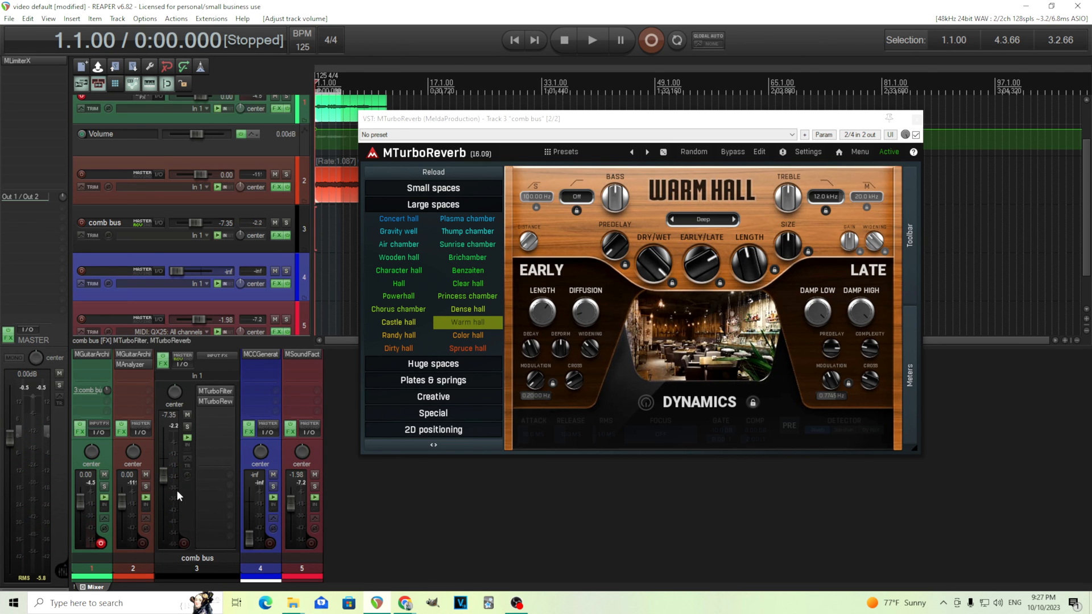
left_click(410, 349)
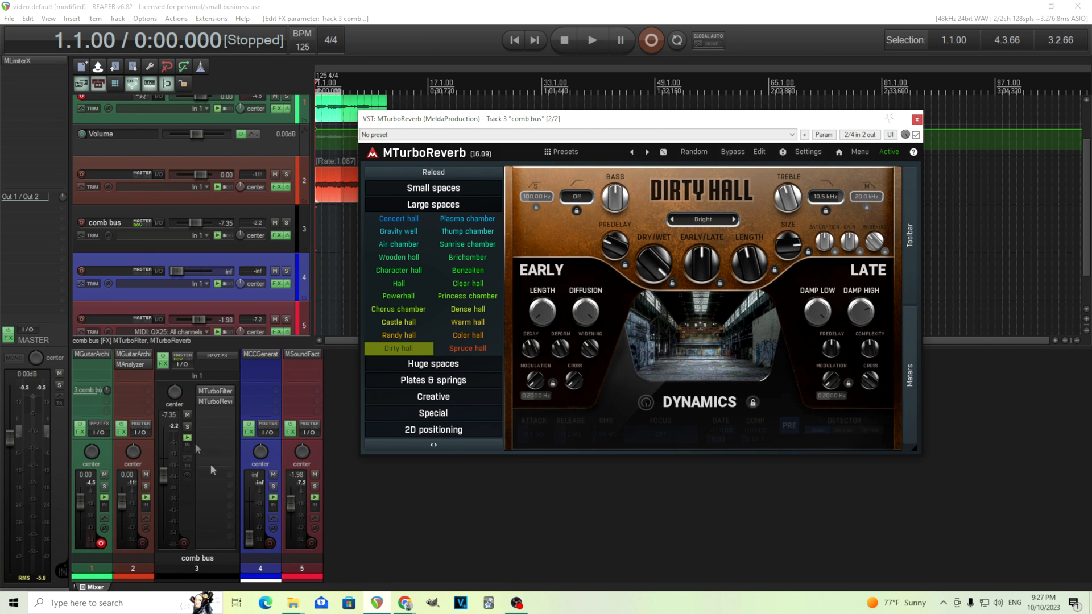
Load the Minor resonator 2.0 algorithm preset from Comb resonators into the comb bus's MTurboFilter and close the filter window.
left_click(215, 393)
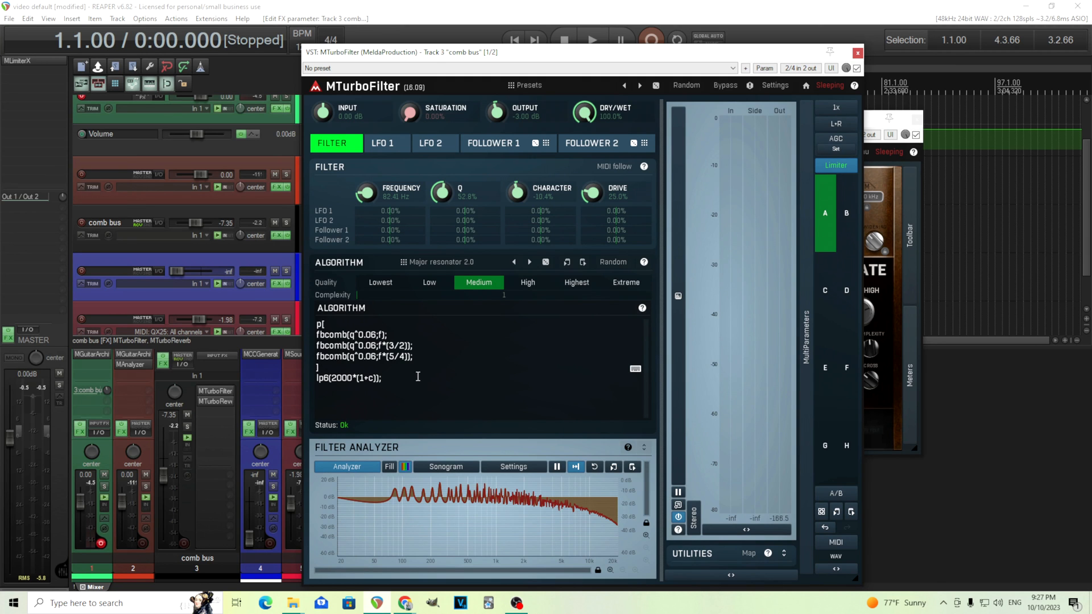
left_click(453, 263)
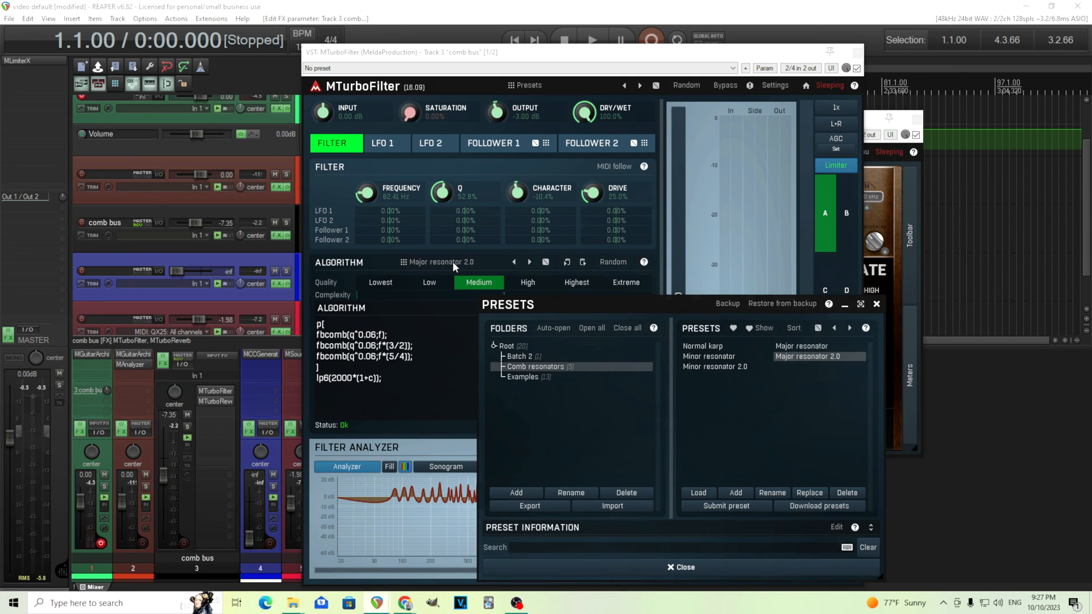
left_click(735, 367)
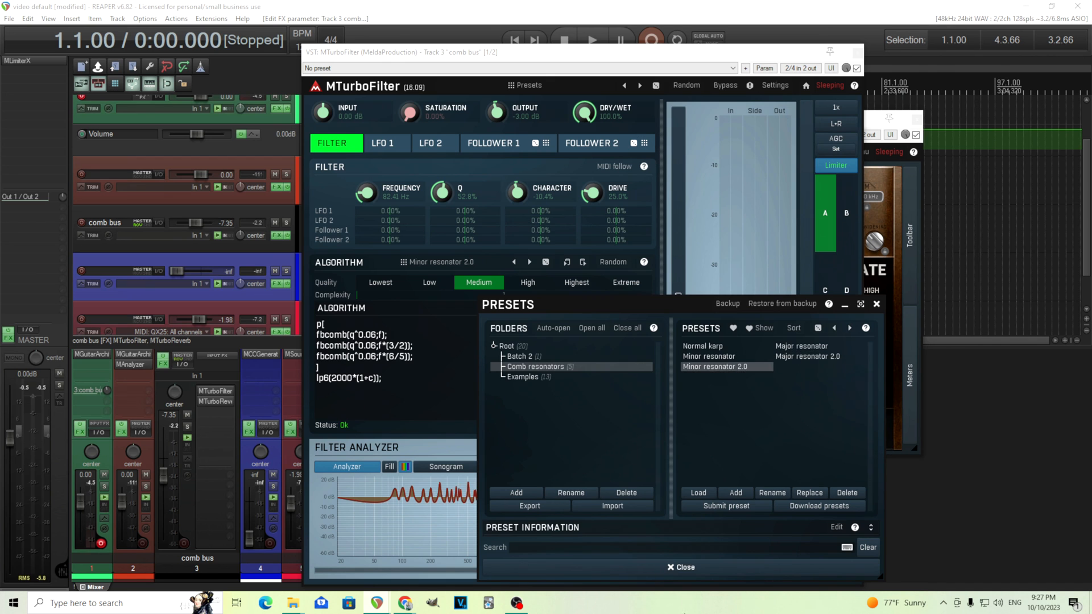
left_click(680, 567)
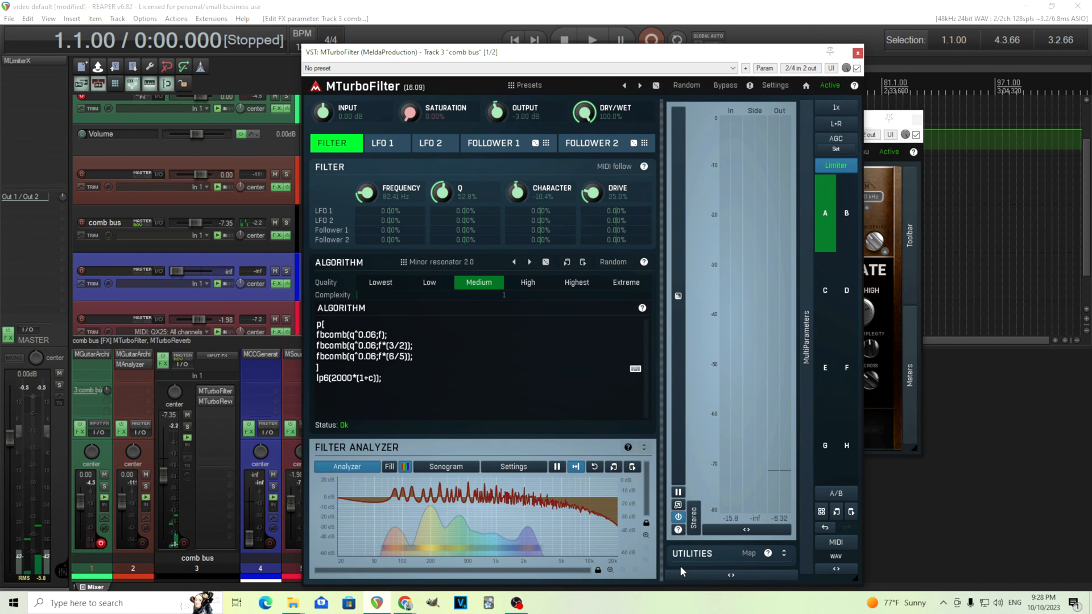
left_click(478, 263)
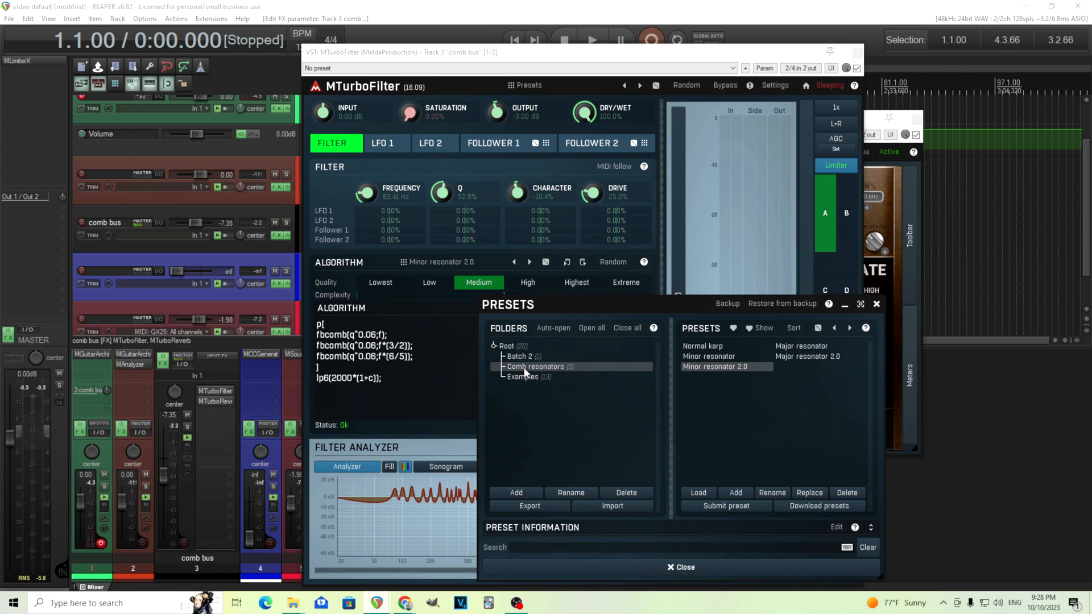
left_click(695, 568)
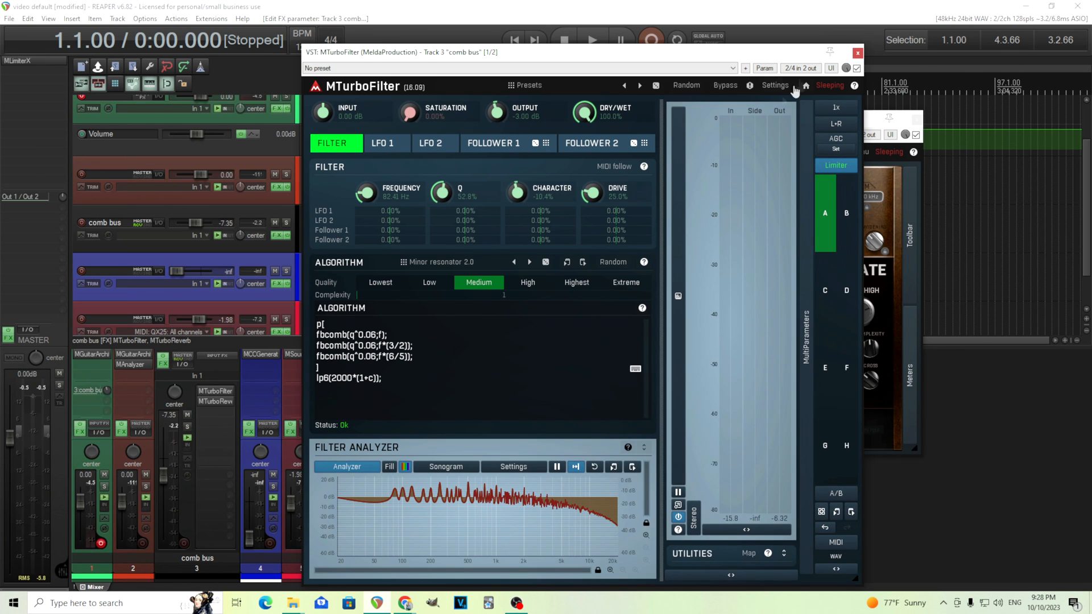
left_click(856, 54)
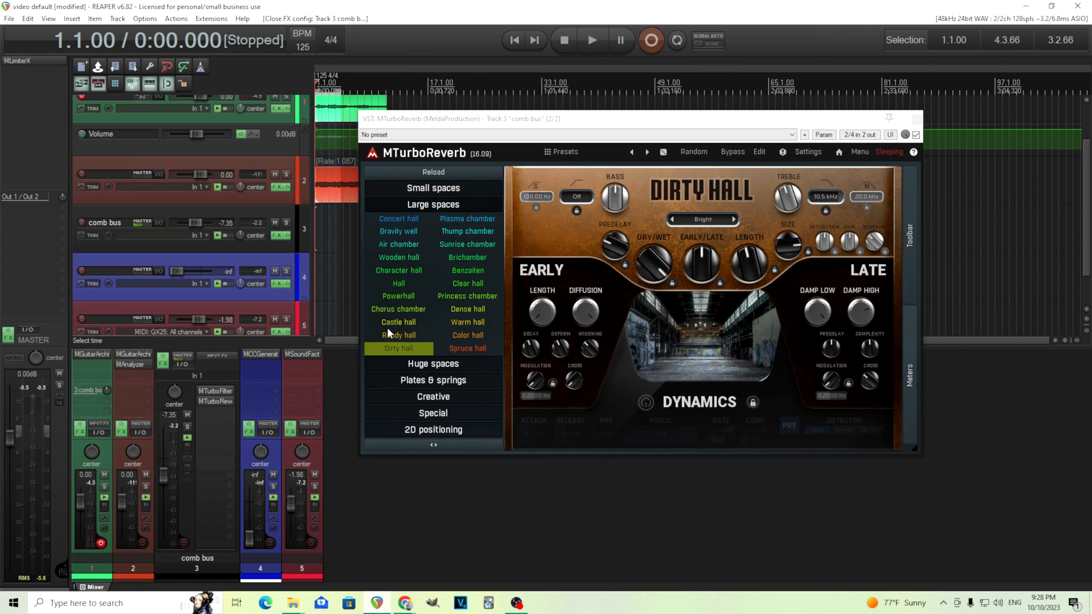